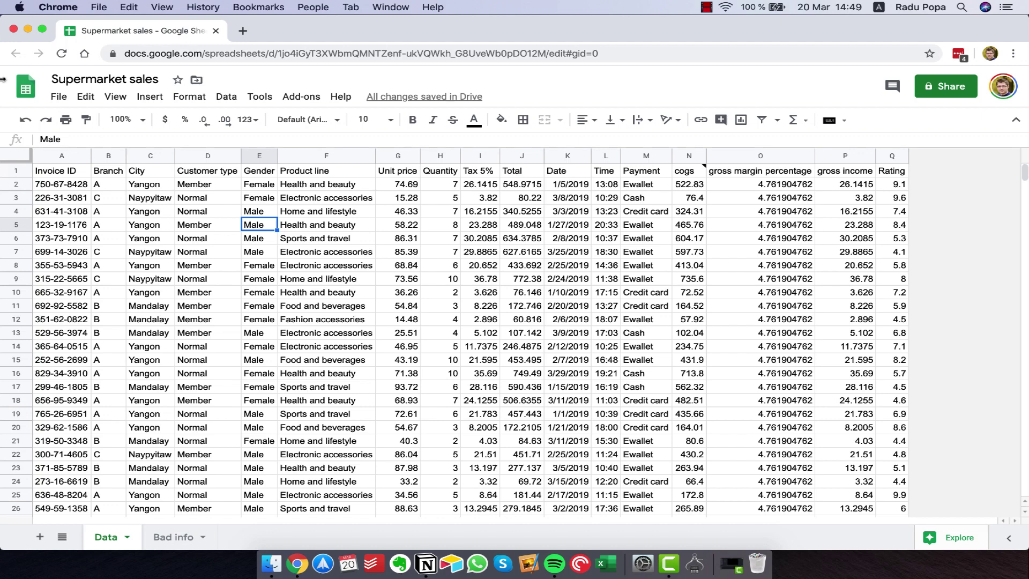
- Fill the header row (row 1) with a light blue background color
click(18, 171)
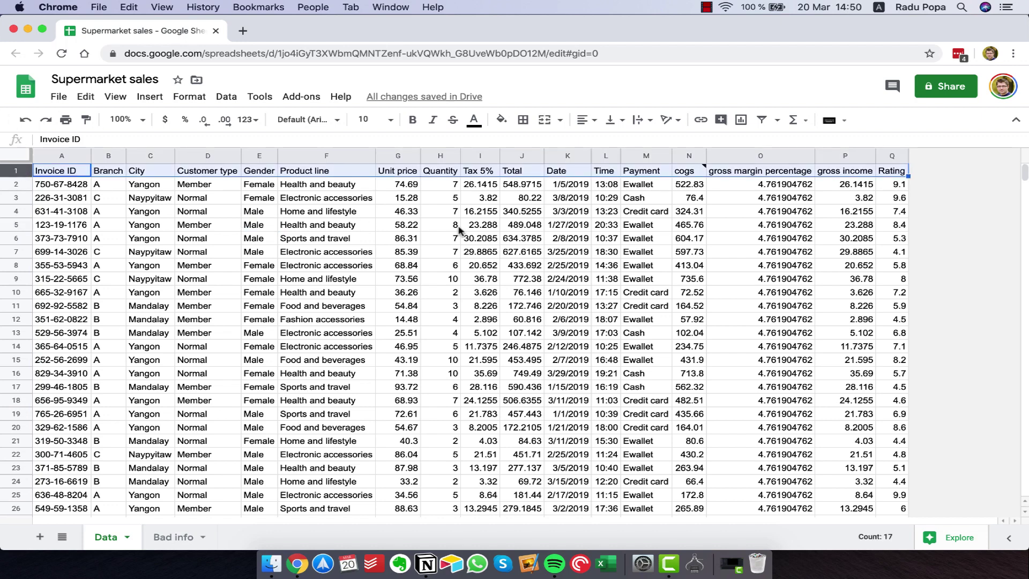
click(502, 119)
click(602, 196)
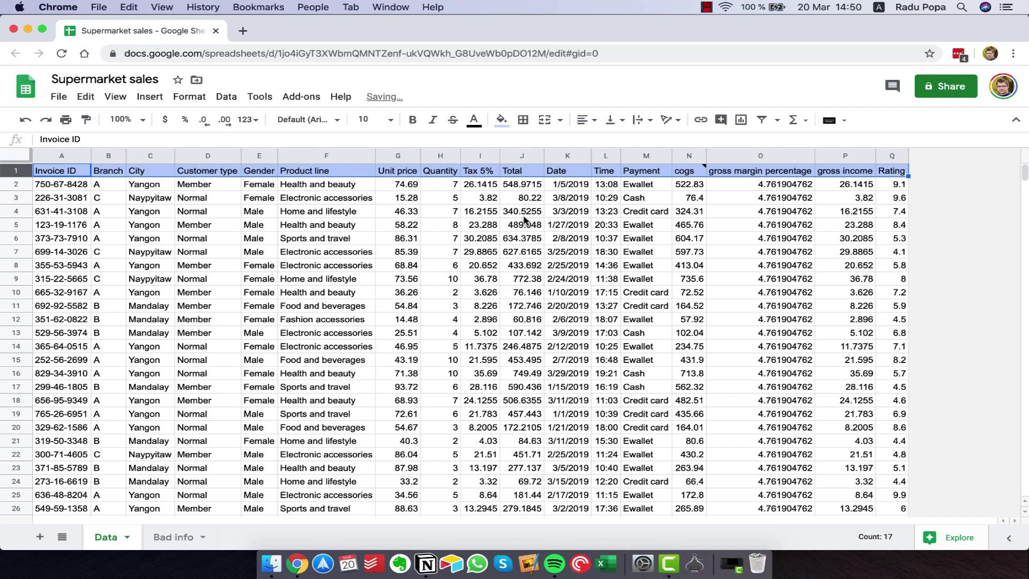
- Apply borders around all cells of the header row and make its text bold
click(523, 119)
click(527, 147)
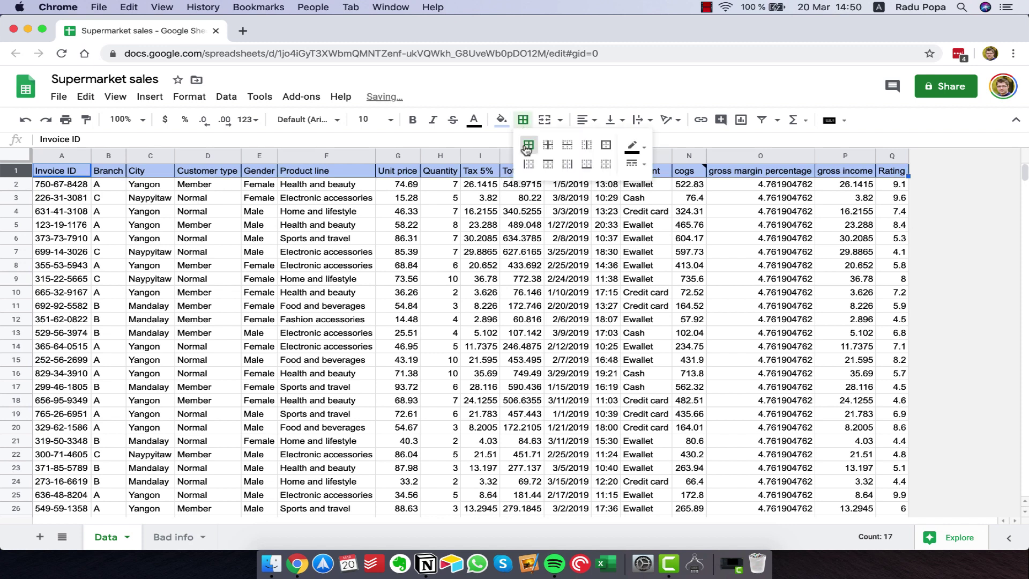
click(413, 119)
click(362, 213)
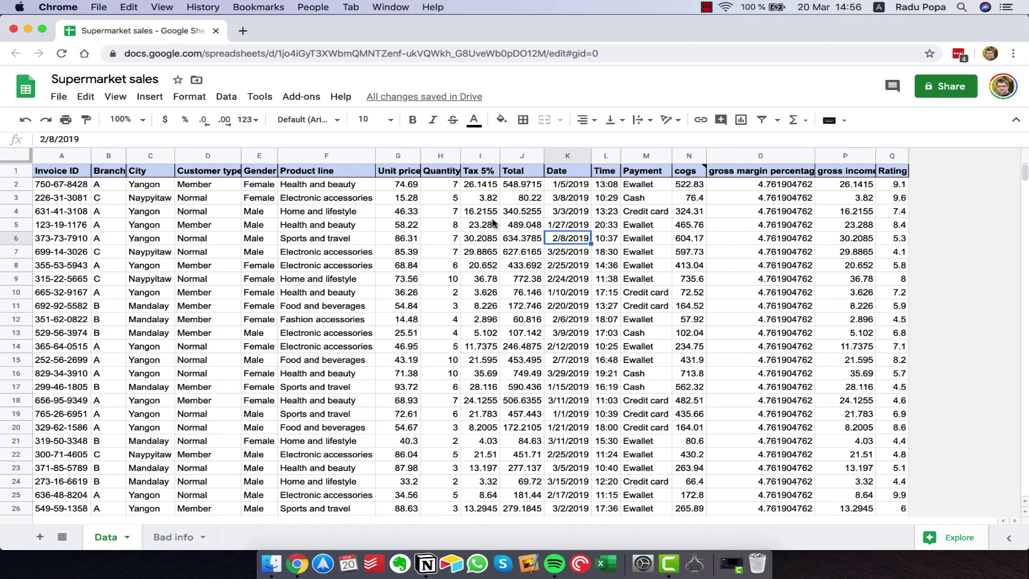
- Format the Tax 5% and Total columns (I and J) with the Number format
drag(474, 156, 520, 156)
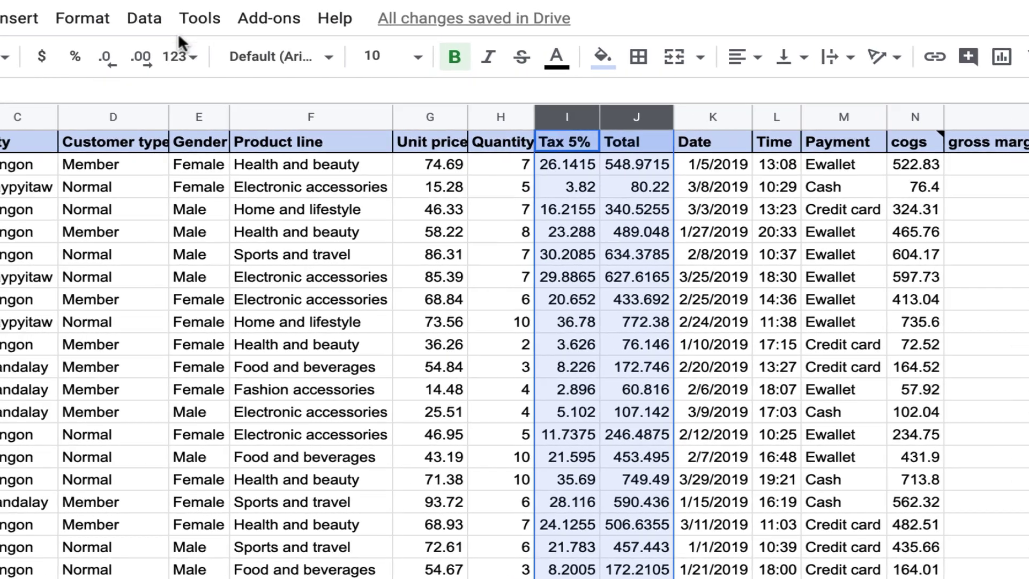
click(73, 56)
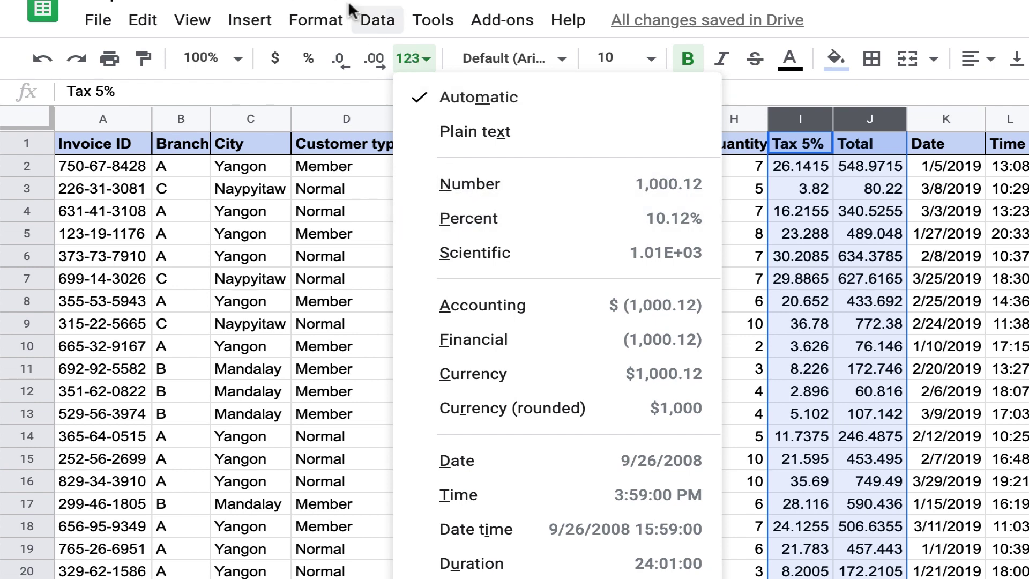
click(329, 19)
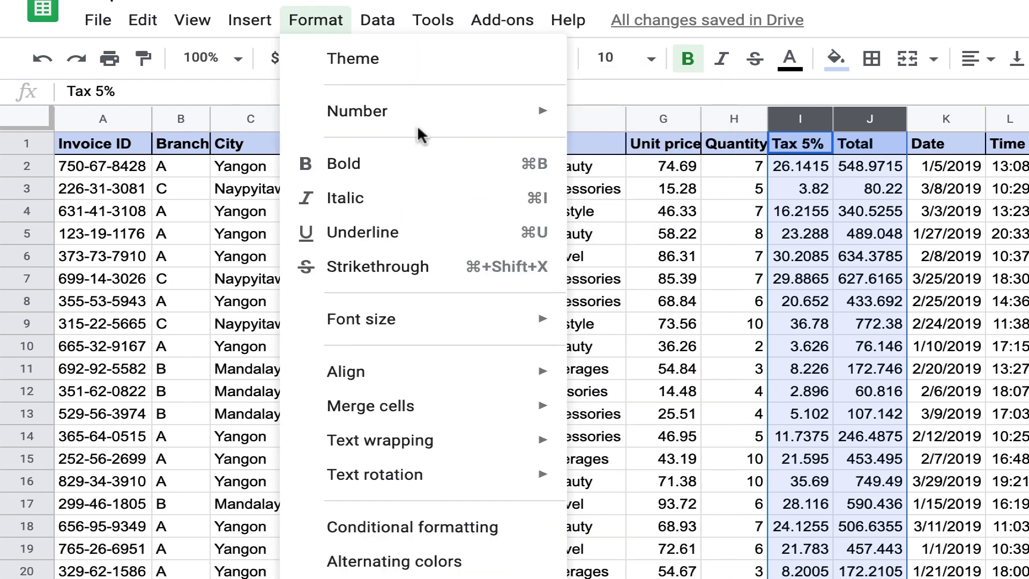
mouse_move(442, 110)
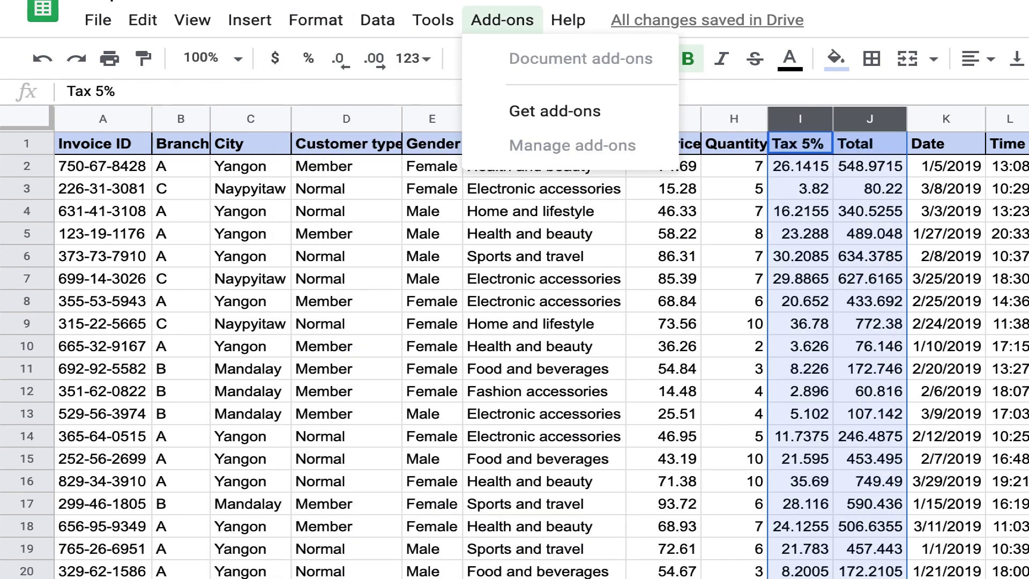
click(543, 1)
click(428, 64)
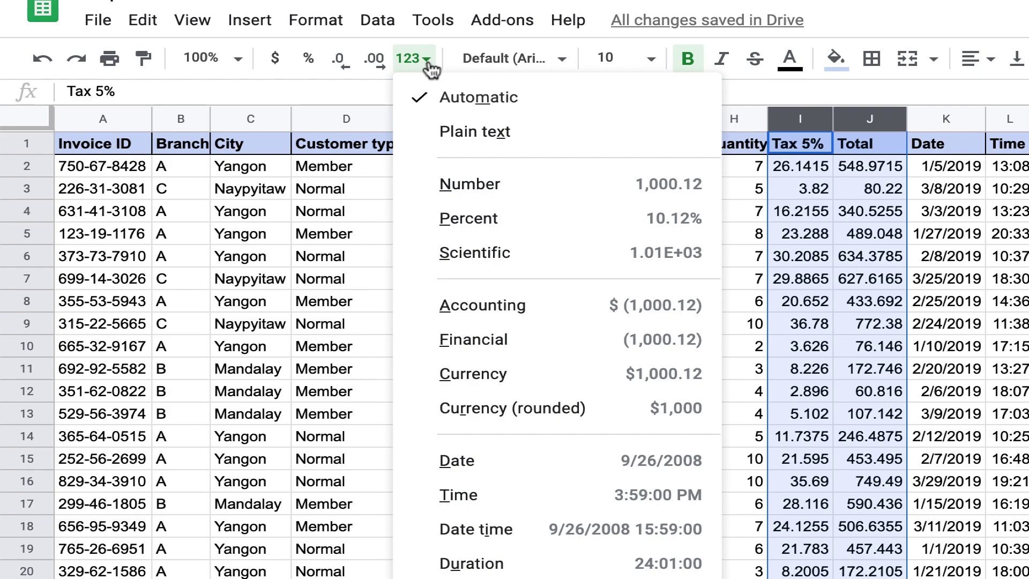
click(540, 199)
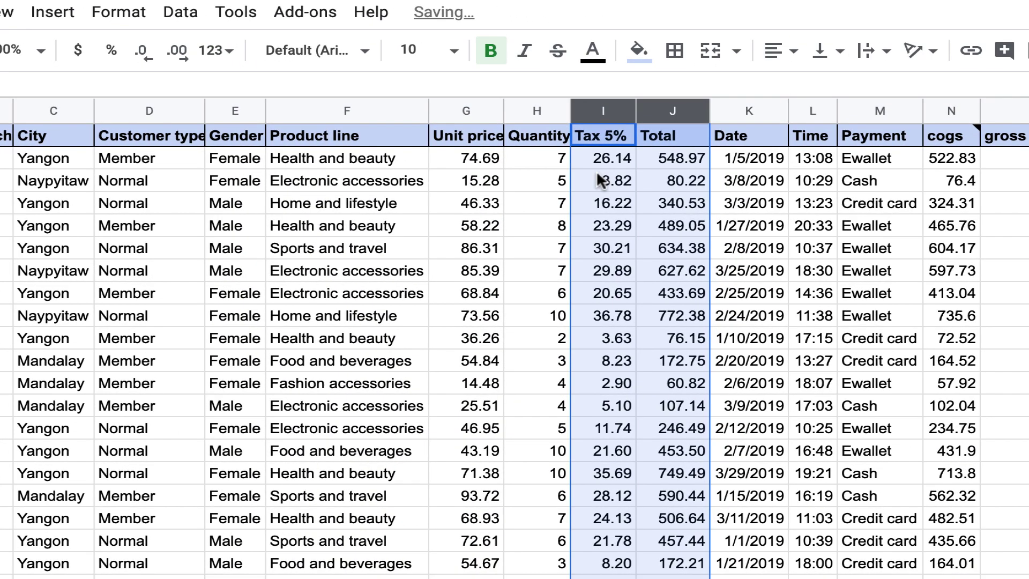
click(801, 189)
- Try one and three decimal places on the Tax 5% and Total columns, and return them to two decimals
drag(602, 110, 655, 110)
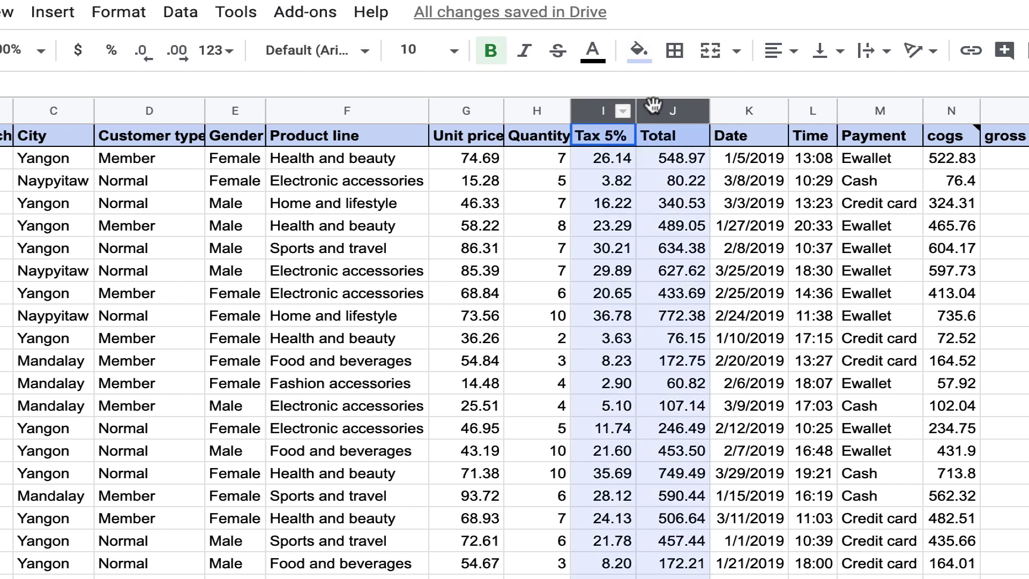
click(143, 51)
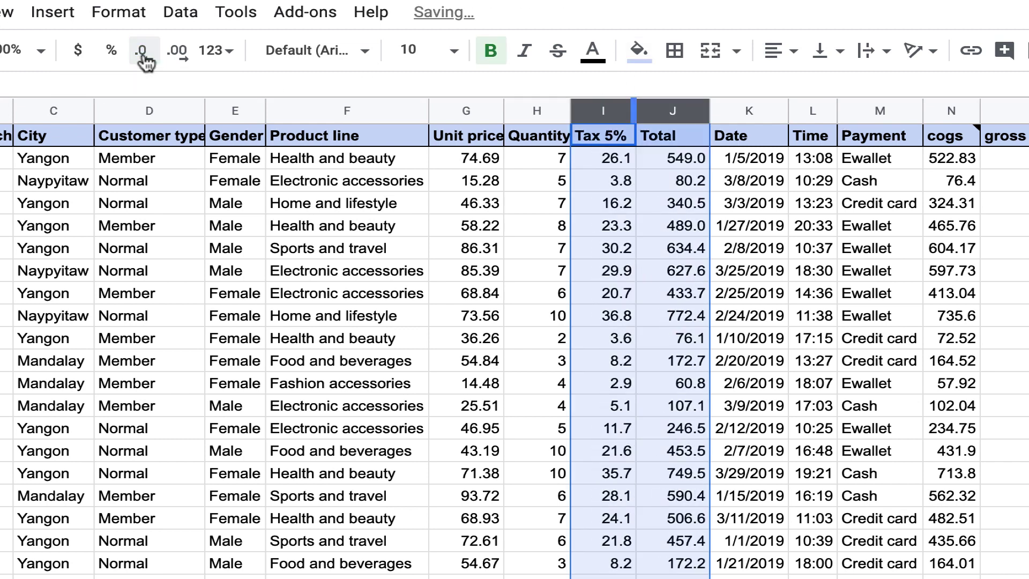
double_click(167, 59)
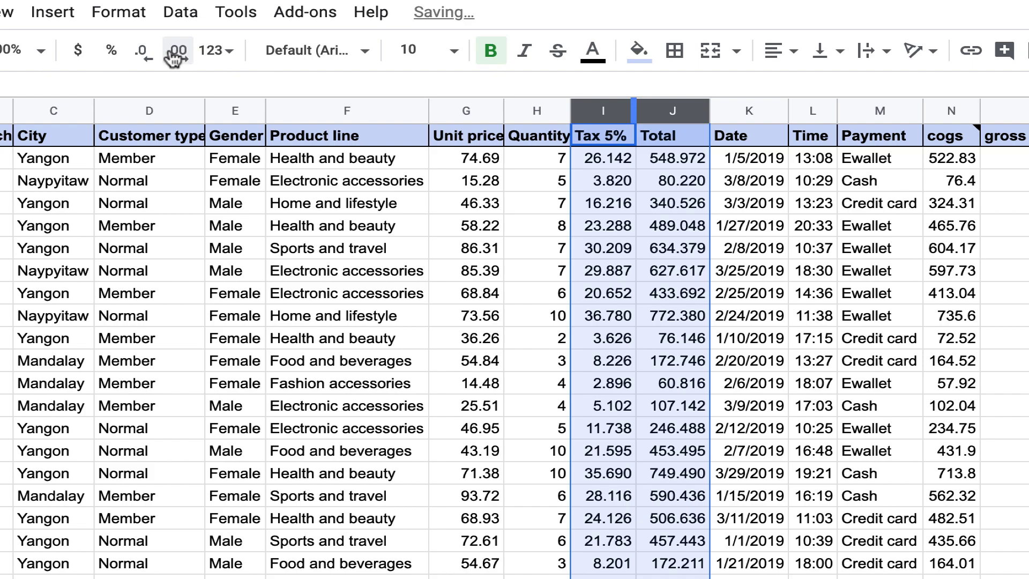
double_click(155, 57)
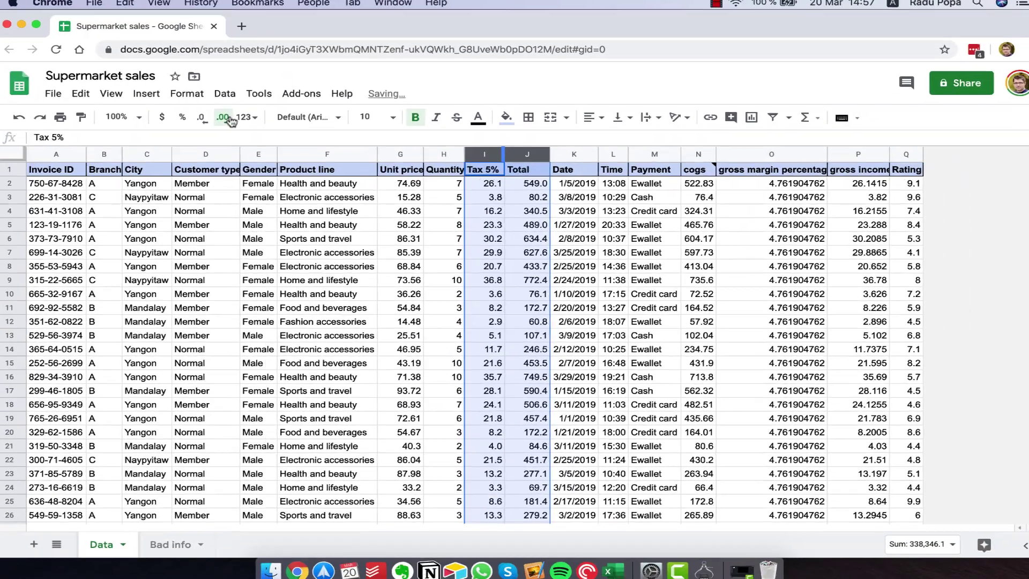
click(230, 120)
click(590, 226)
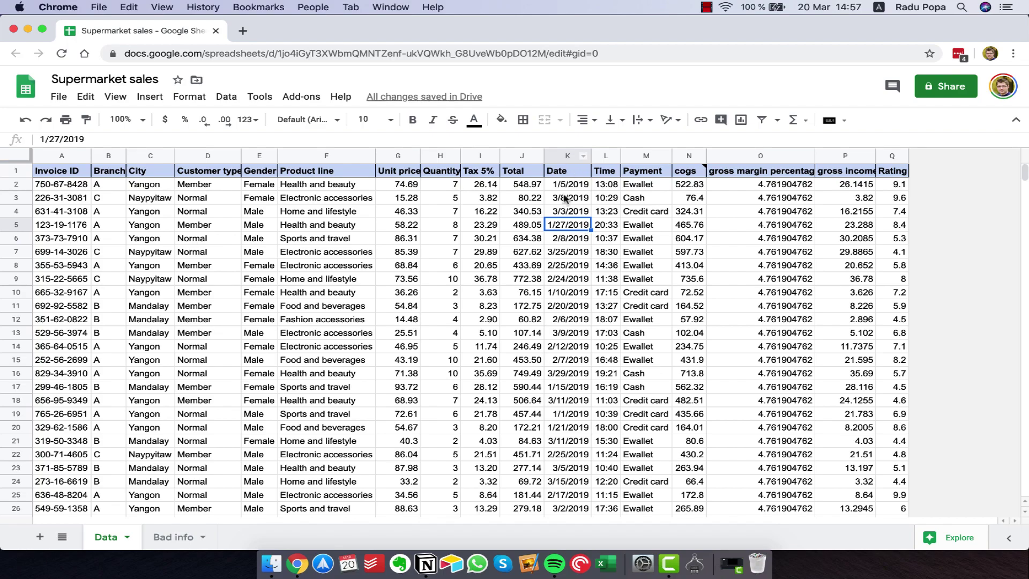
- Apply a custom date format to the Date column with leading-zero day, leading-zero month and full year, separated by periods
click(564, 199)
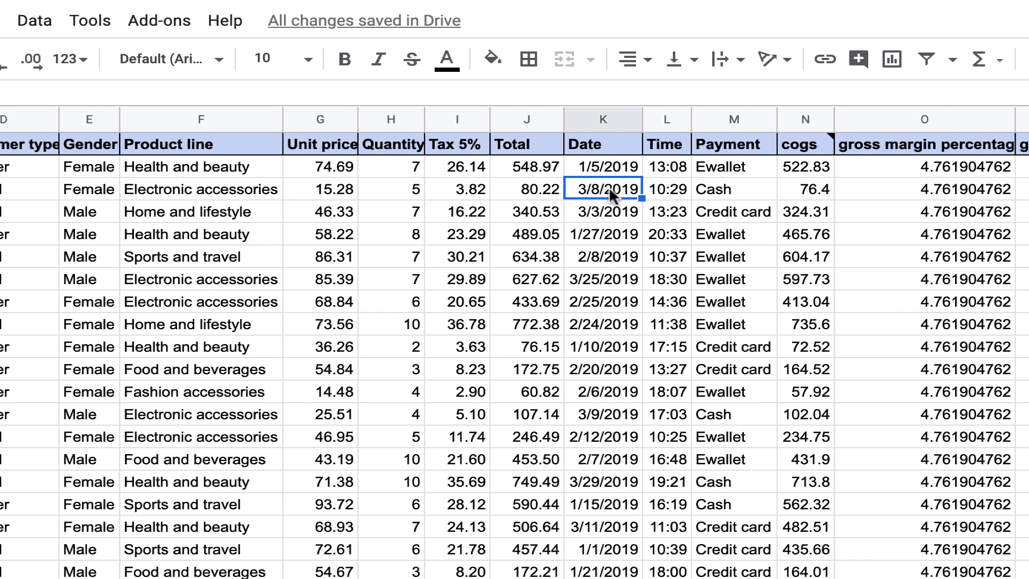
click(578, 289)
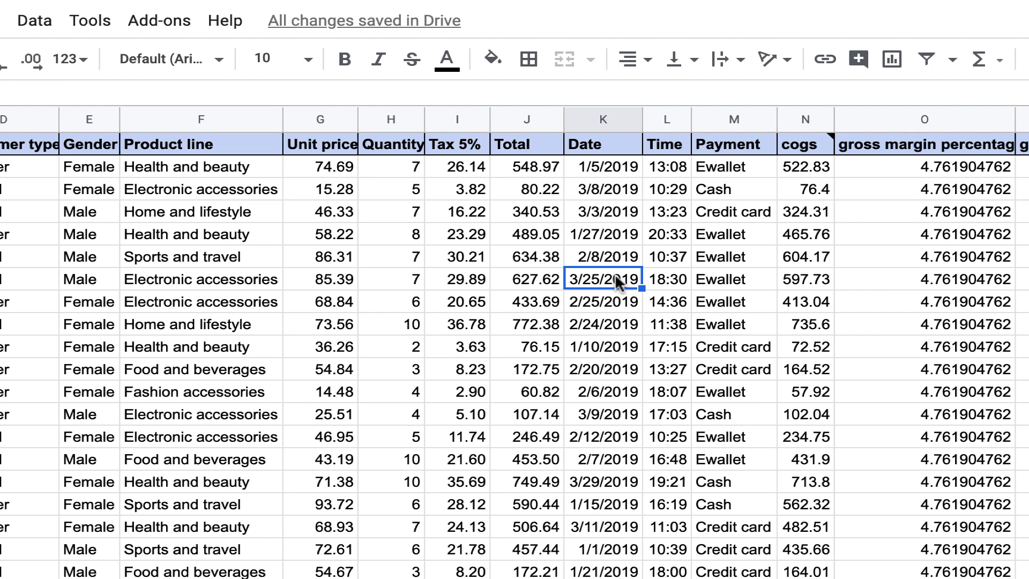
click(595, 116)
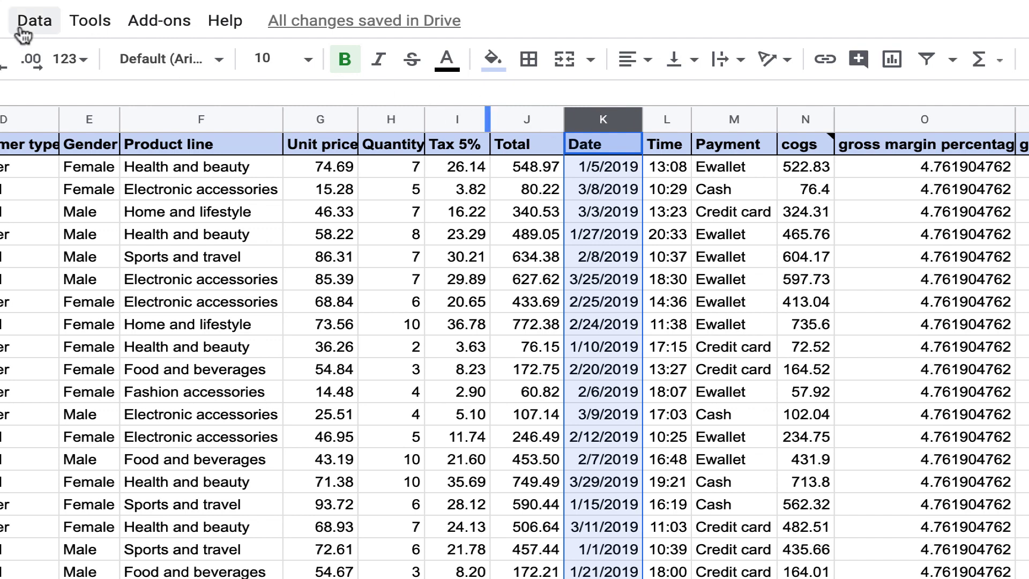
click(69, 60)
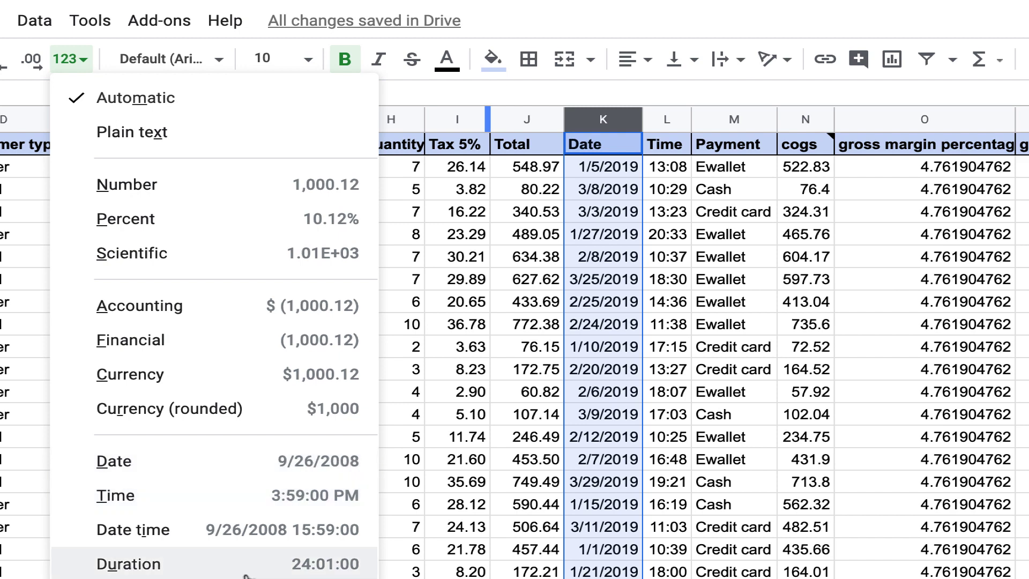
mouse_move(231, 532)
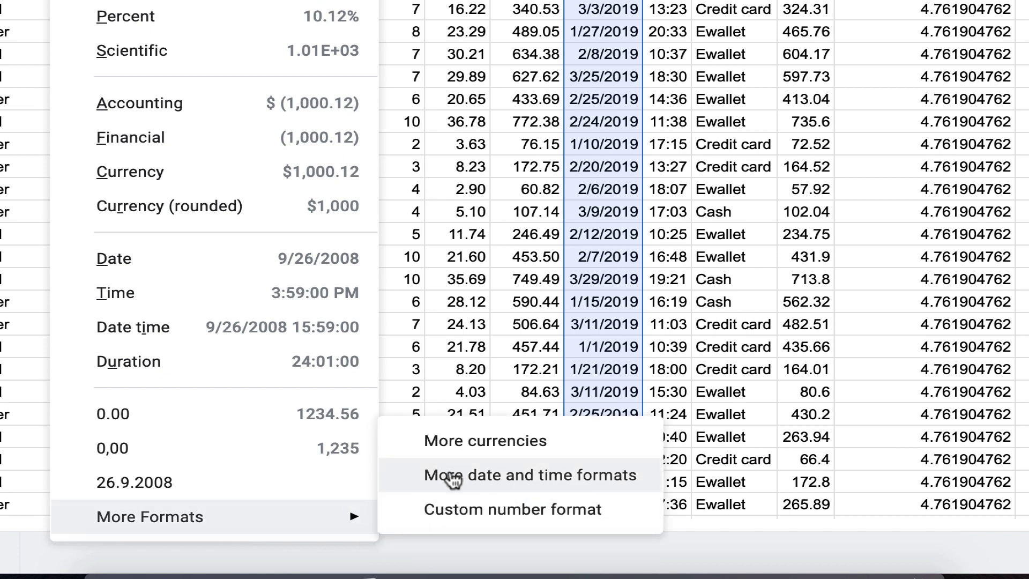
click(450, 473)
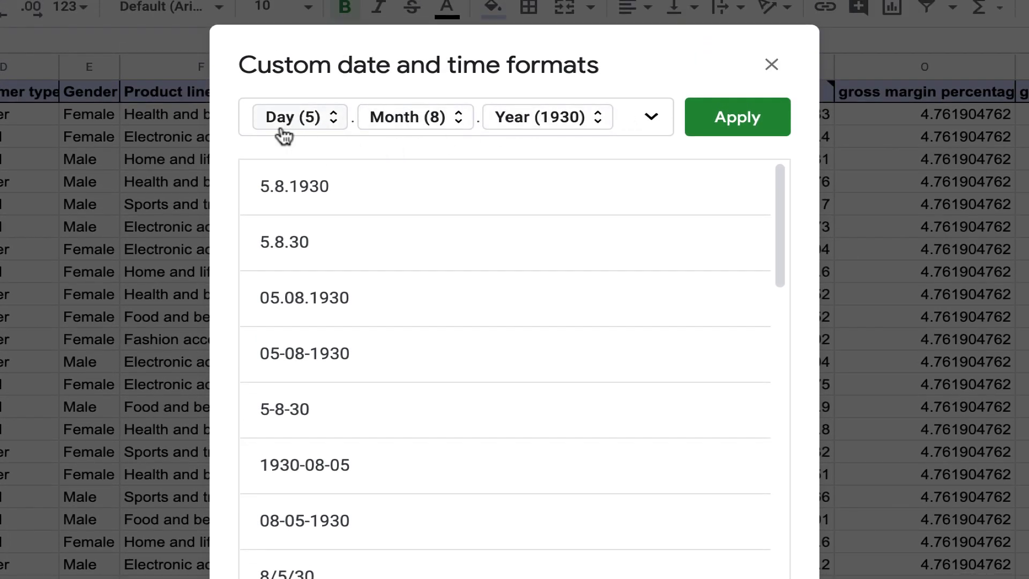
click(295, 122)
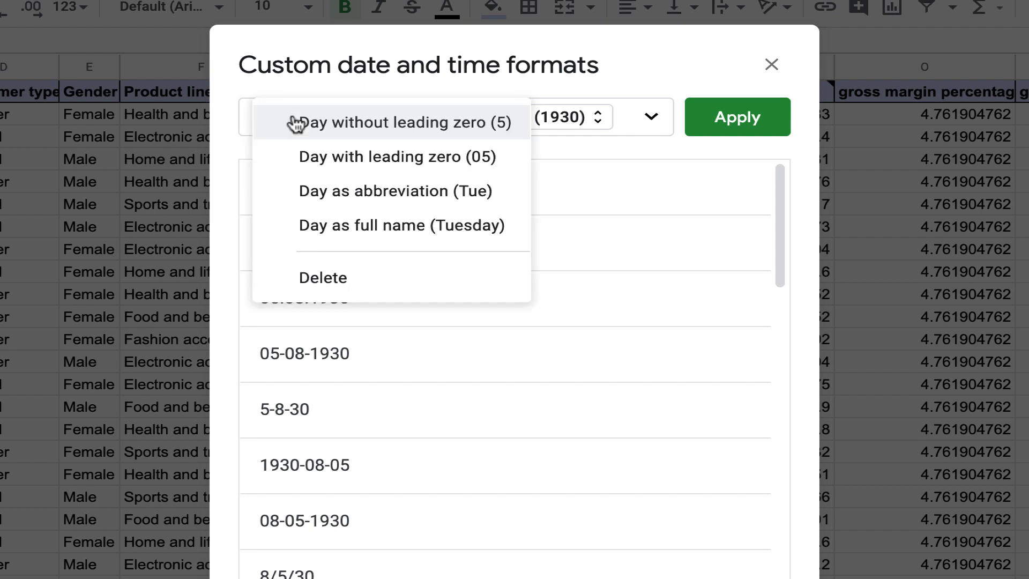
click(302, 154)
click(402, 128)
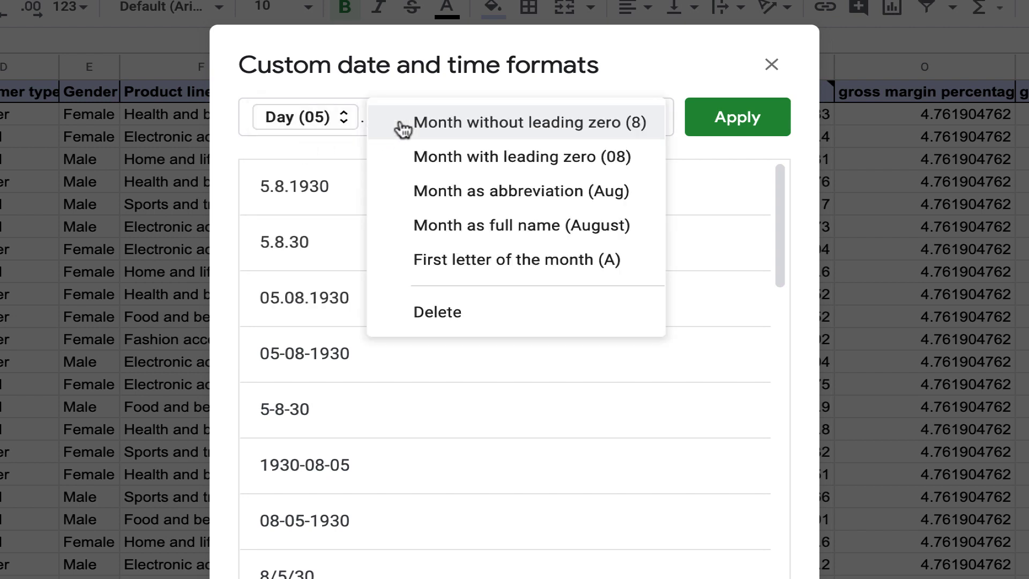
click(437, 156)
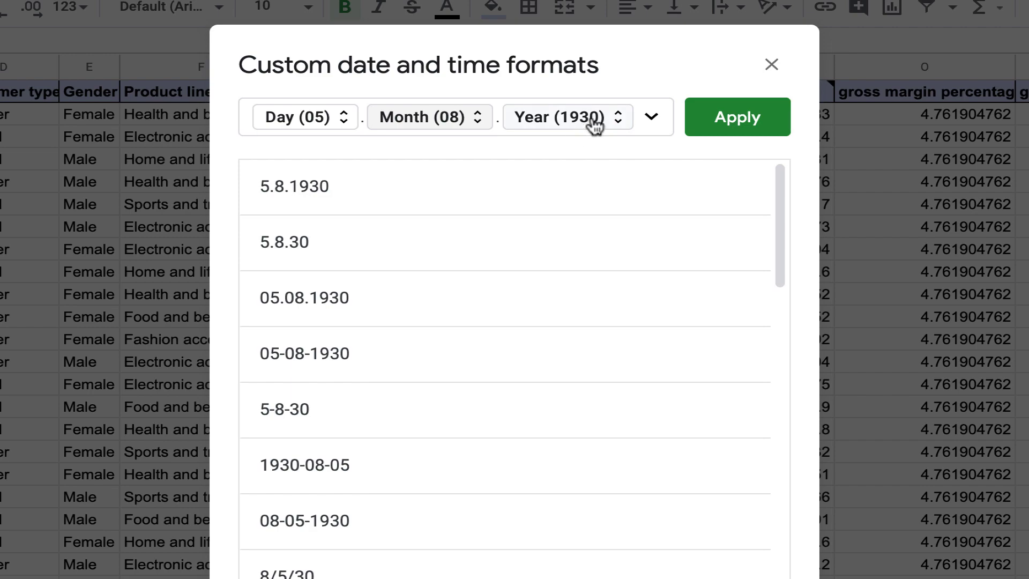
click(770, 125)
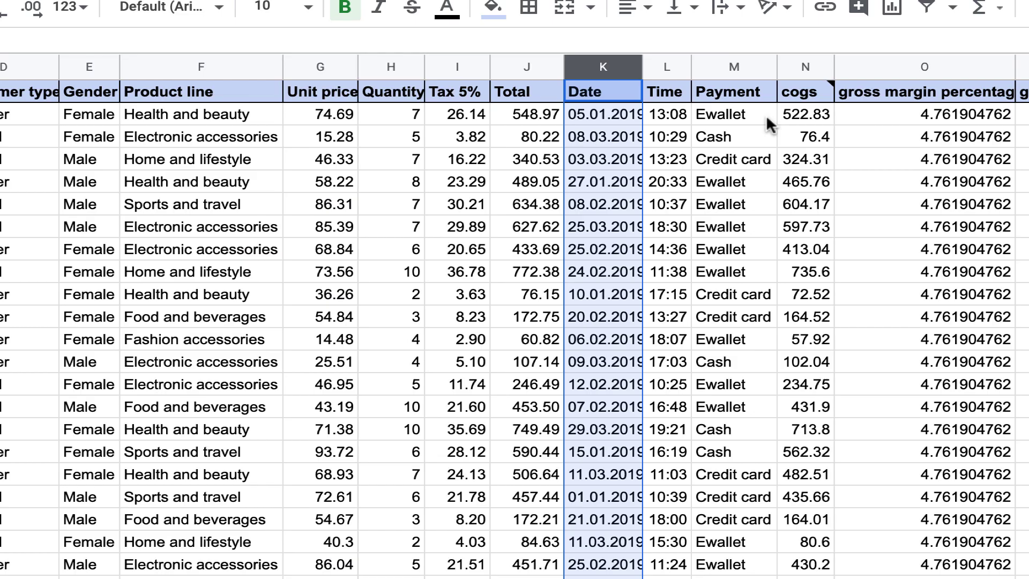
- Widen the Date column so the full dates fit in the cells
click(589, 182)
drag(641, 72, 668, 73)
click(624, 137)
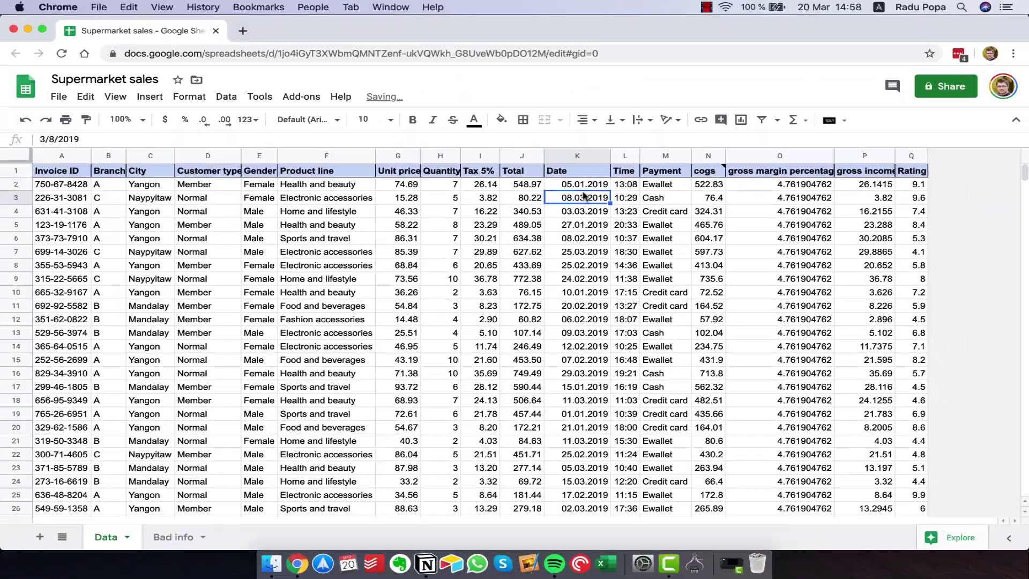
click(680, 204)
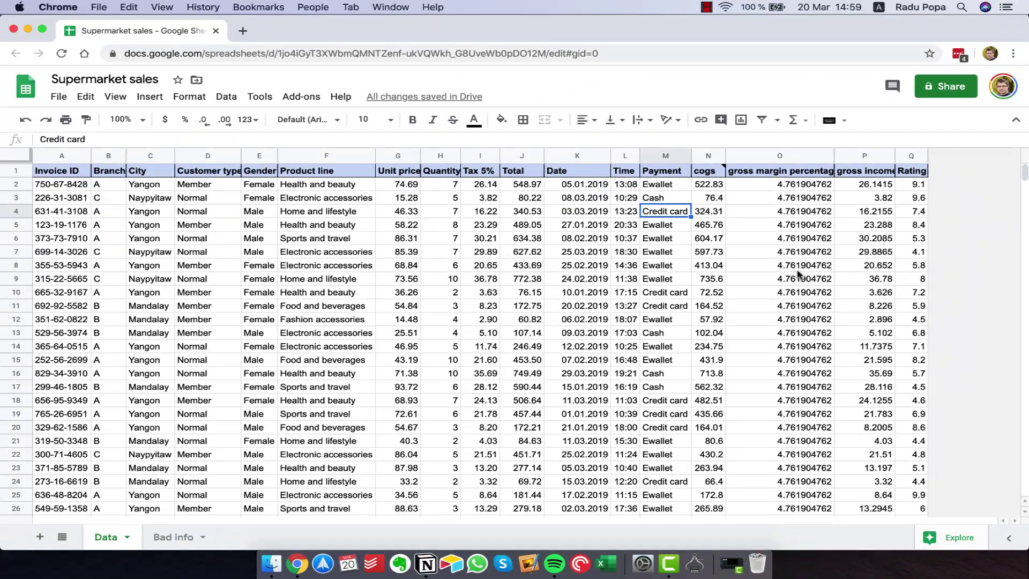
- Format the gross margin percentage column (O) as a percent
click(779, 155)
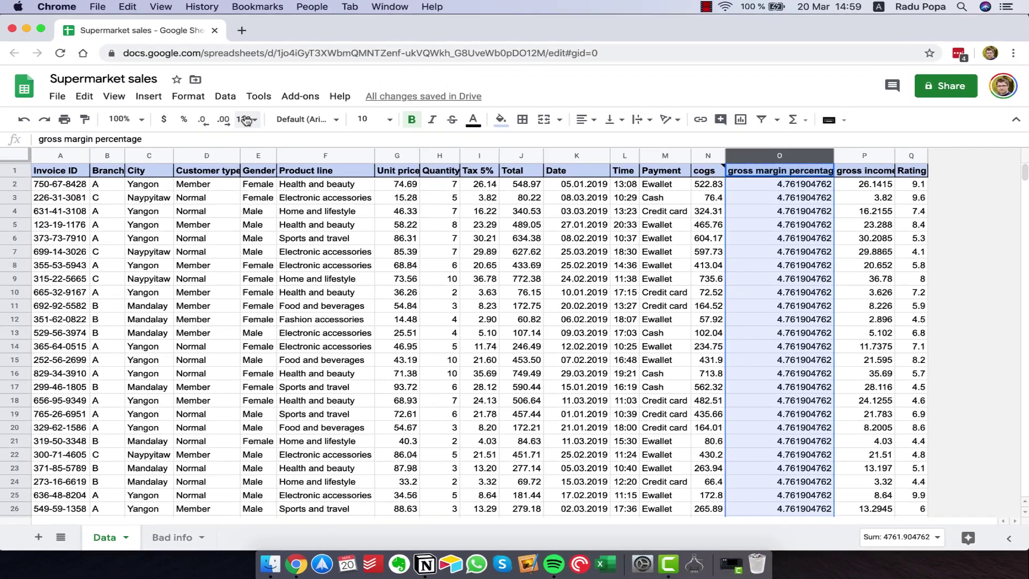
click(247, 120)
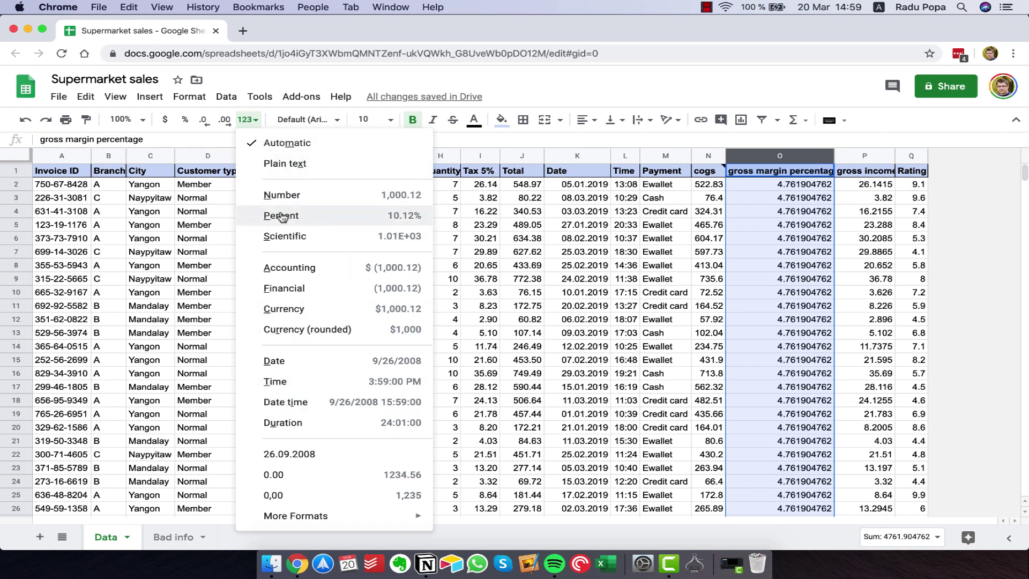
click(182, 118)
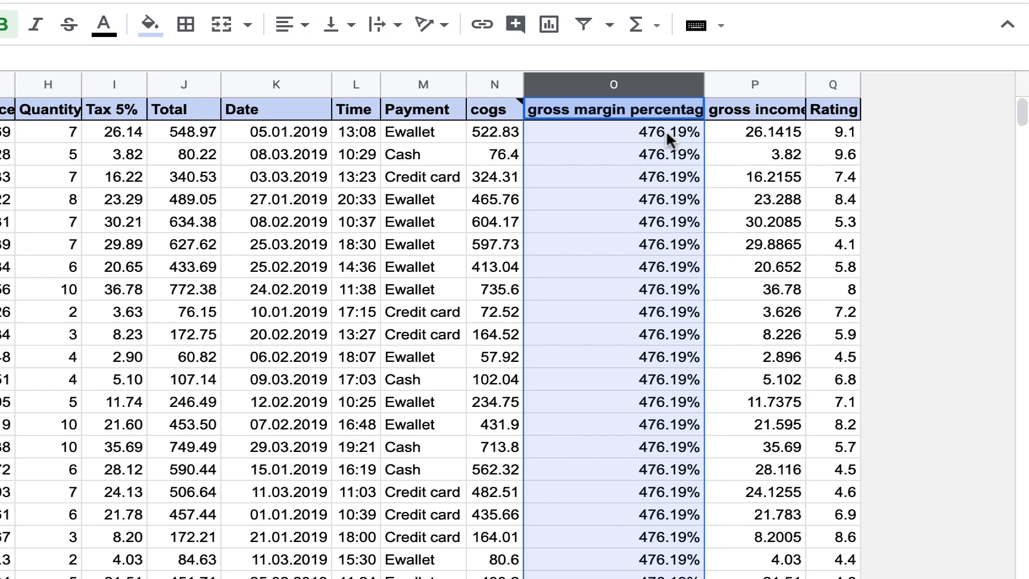
- Insert an empty column between the gross margin percentage and gross income columns
click(754, 84)
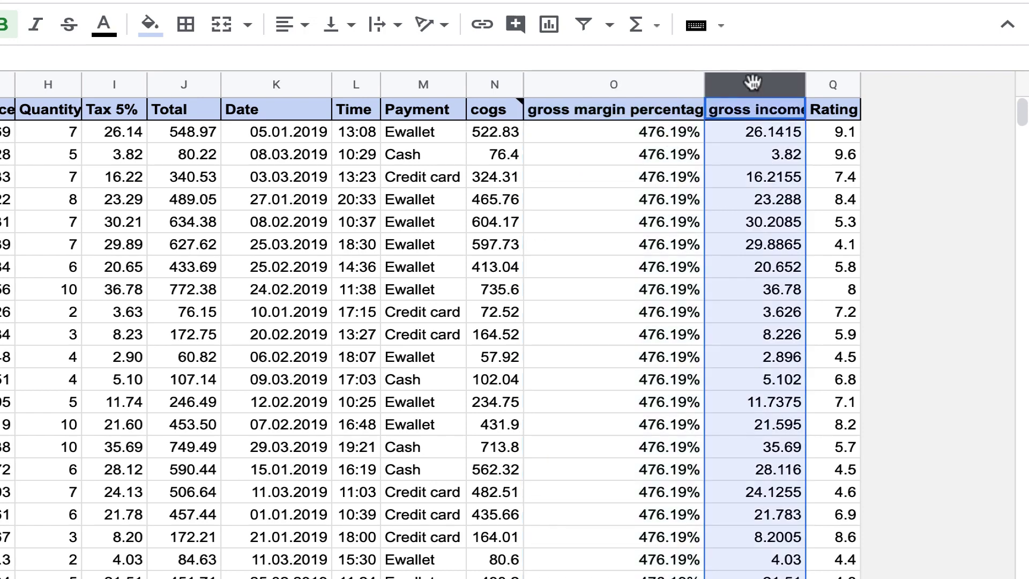
key(super+alt+=)
click(626, 174)
- Enter the formula =O2/100 in cell P2 to divide the first gross margin percentage by 100
click(726, 127)
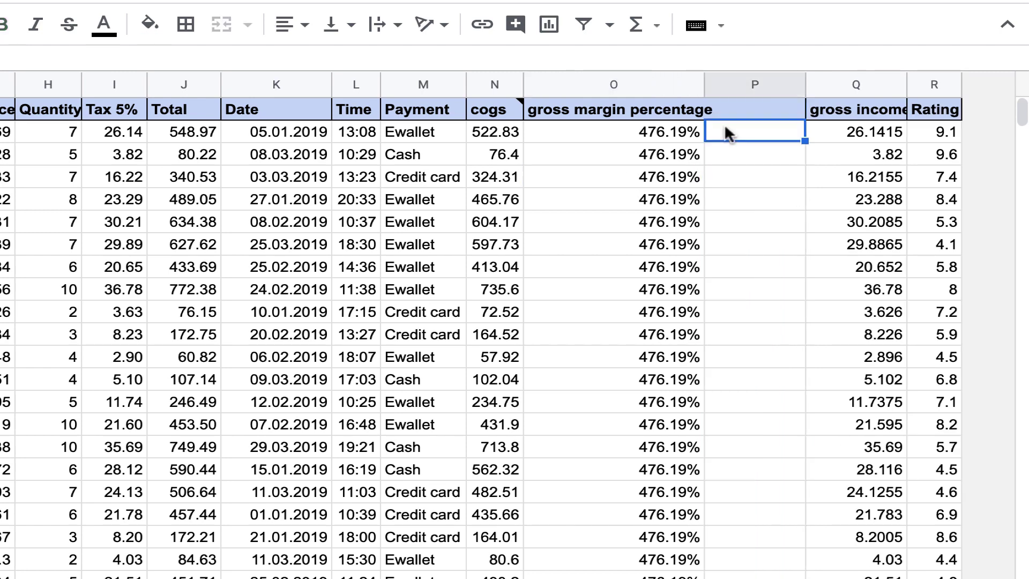
text(=)
click(636, 135)
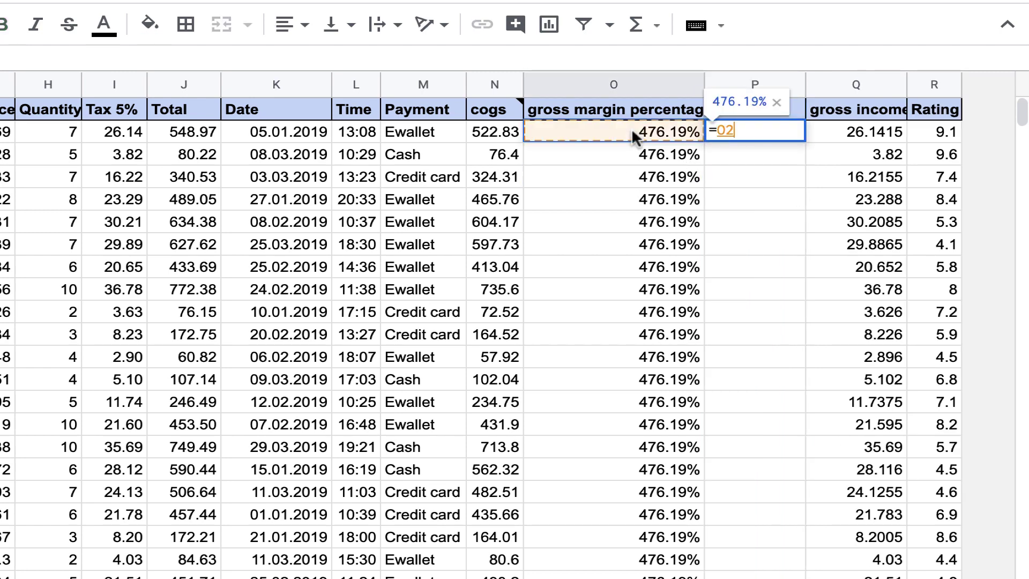
text(/100)
key(Return)
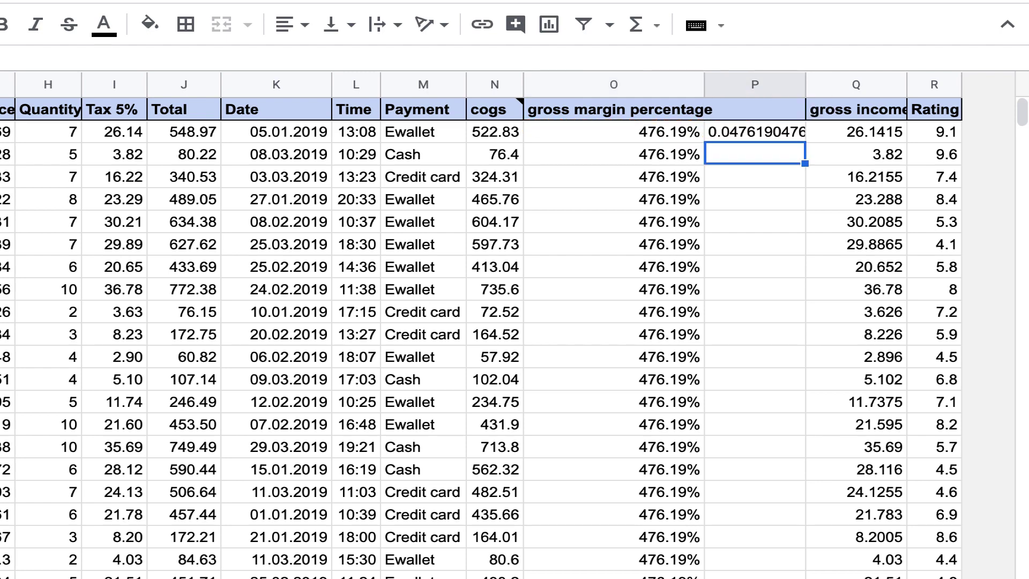
- Format helper column P as a percent and fill the P2 formula down through all the data rows
click(750, 84)
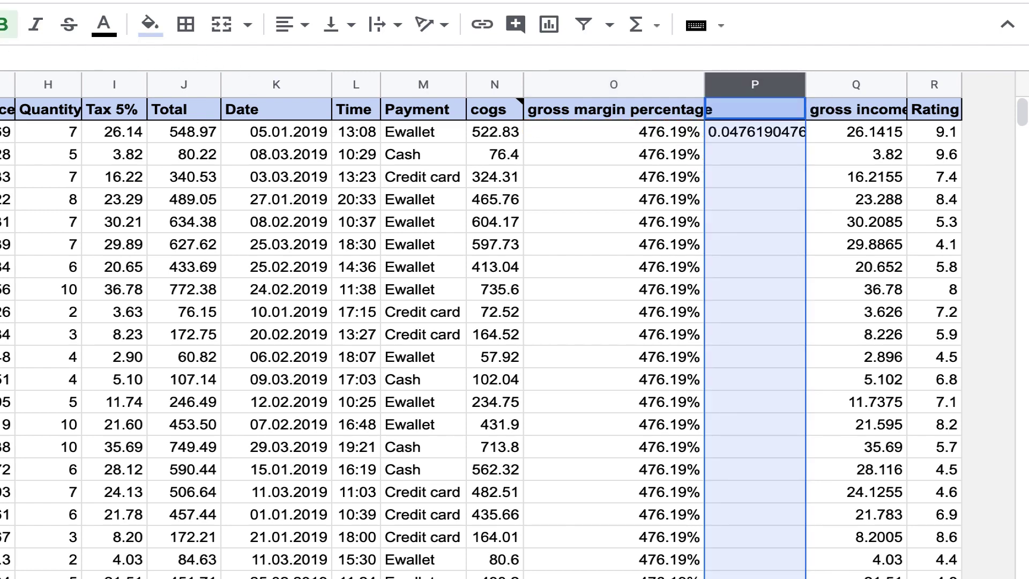
key(ctrl+shift+5)
click(782, 130)
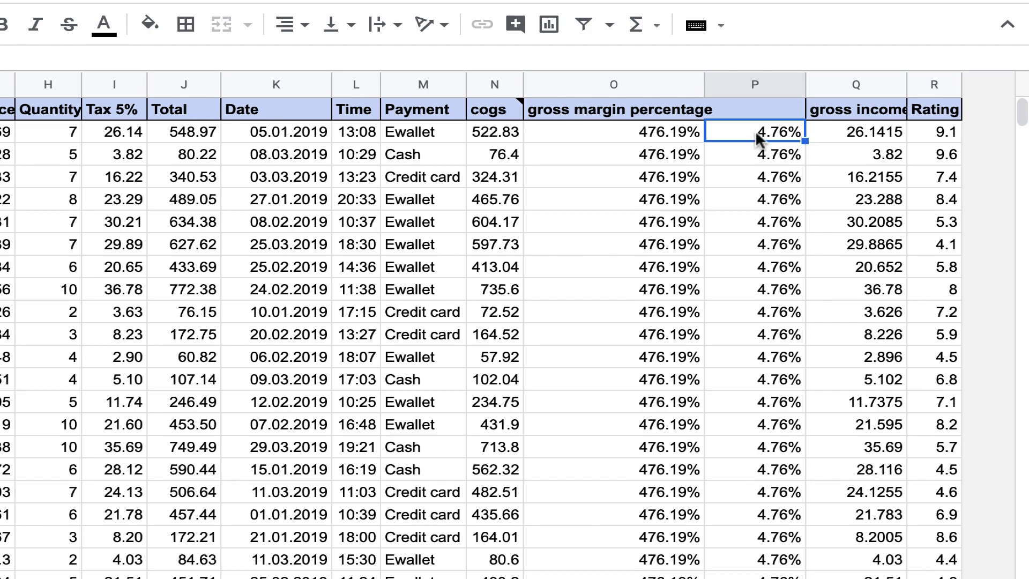
- Copy the calculated percentages in column P and paste them as values only over the gross margin percentage column, starting at O2
key(ctrl+shift+Down)
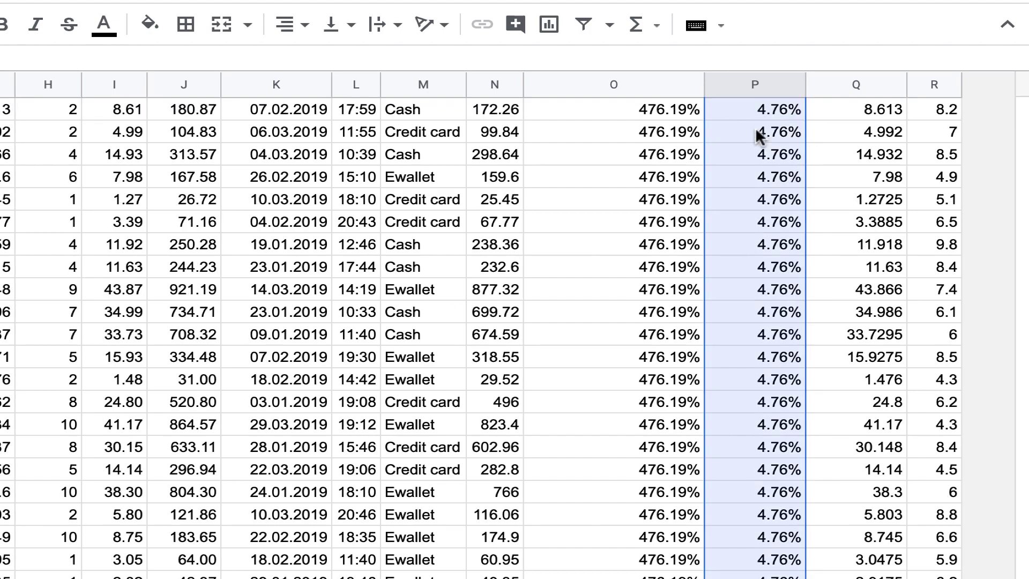
scroll(758, 136, up, 10)
key(ctrl+c)
click(618, 200)
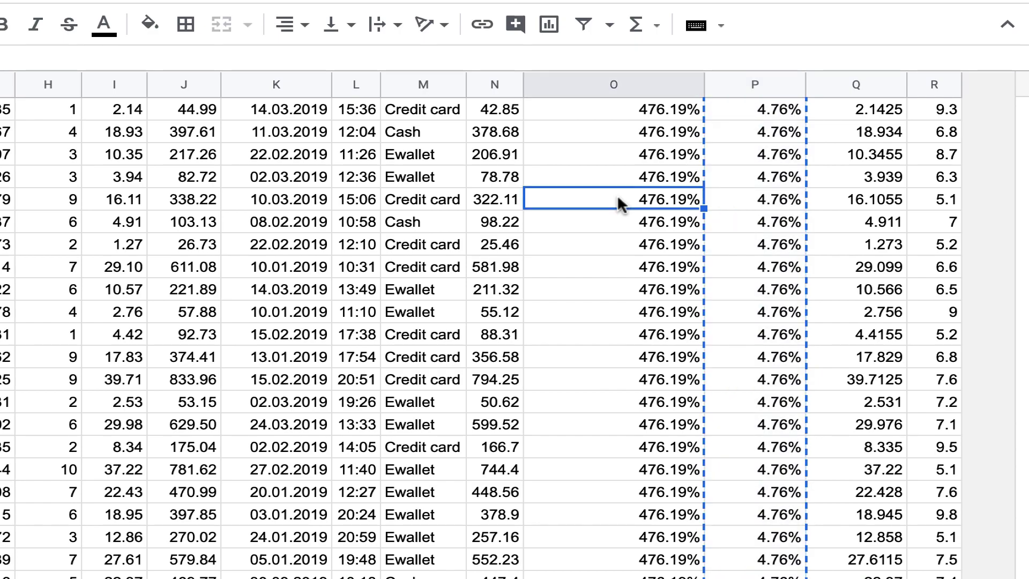
key(super+Up)
click(651, 132)
right_click(652, 132)
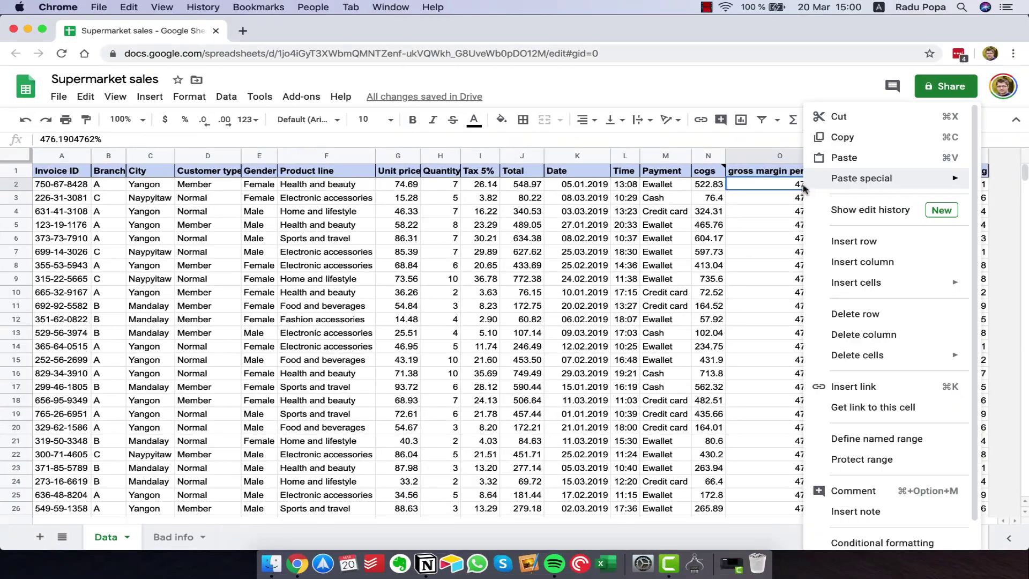
mouse_move(804, 183)
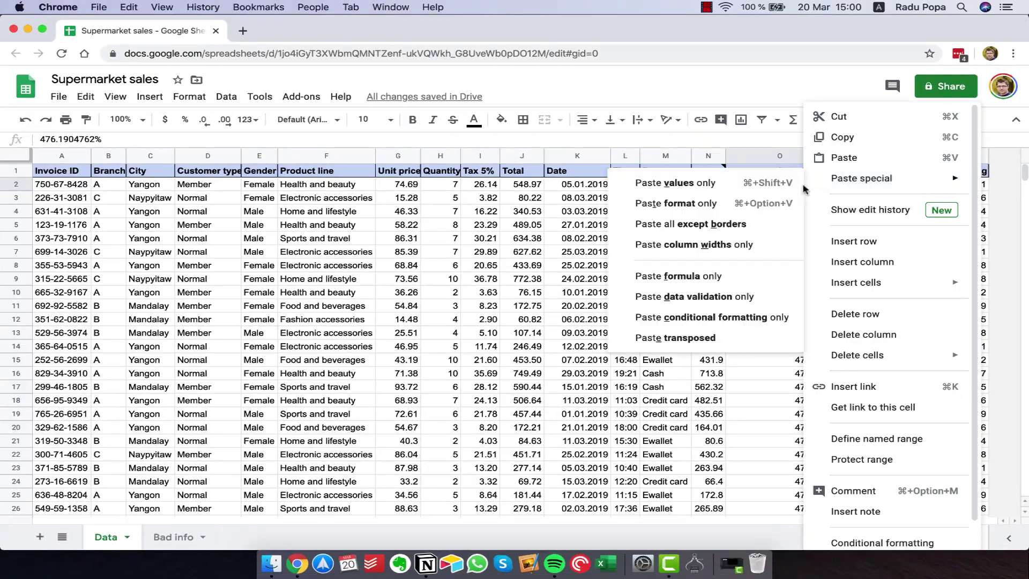
click(736, 183)
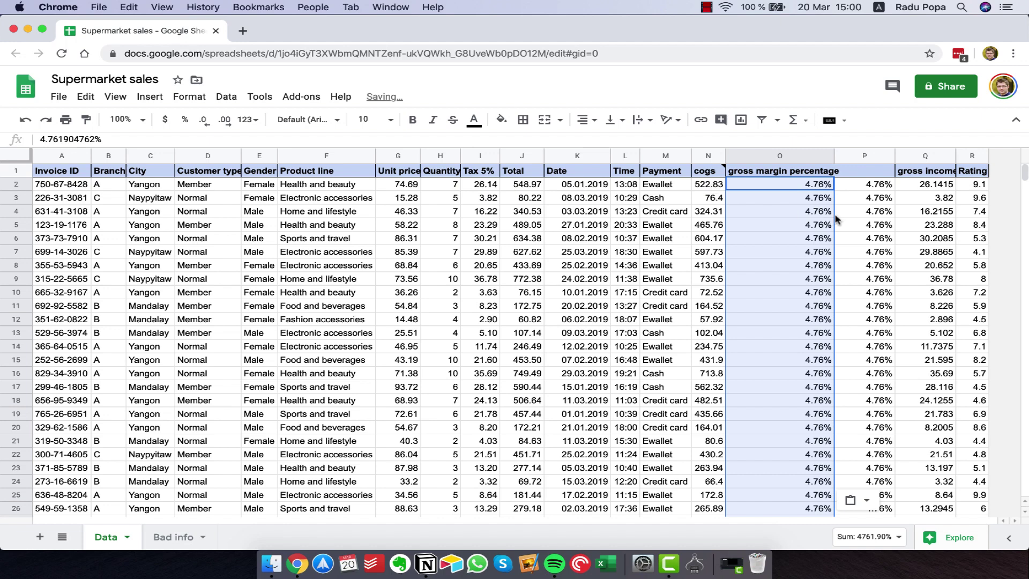
- Delete helper column P and check the gross margin percentages in column O down to the last row
click(861, 156)
key(super+alt+minus)
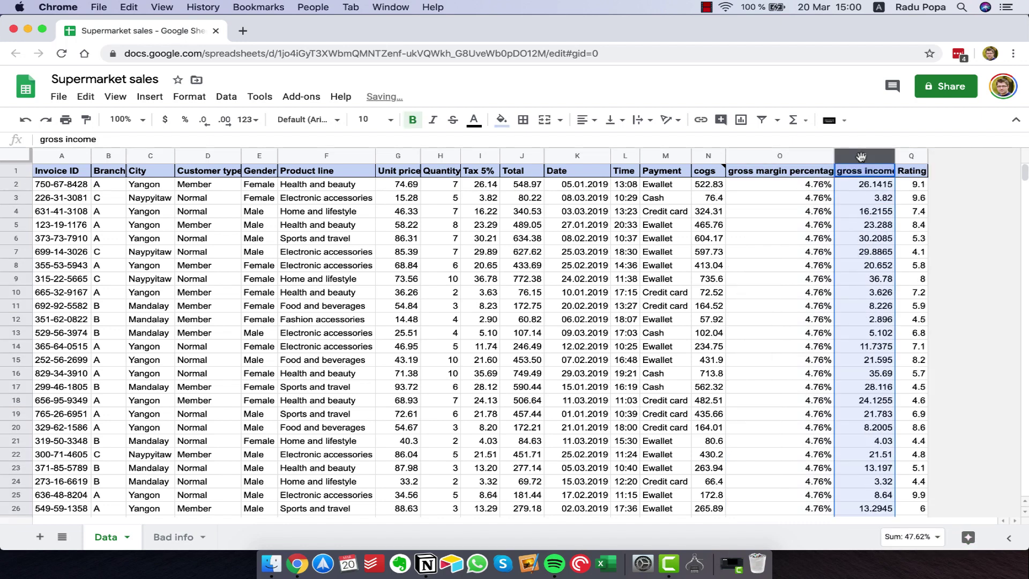
click(747, 372)
key(super+Down)
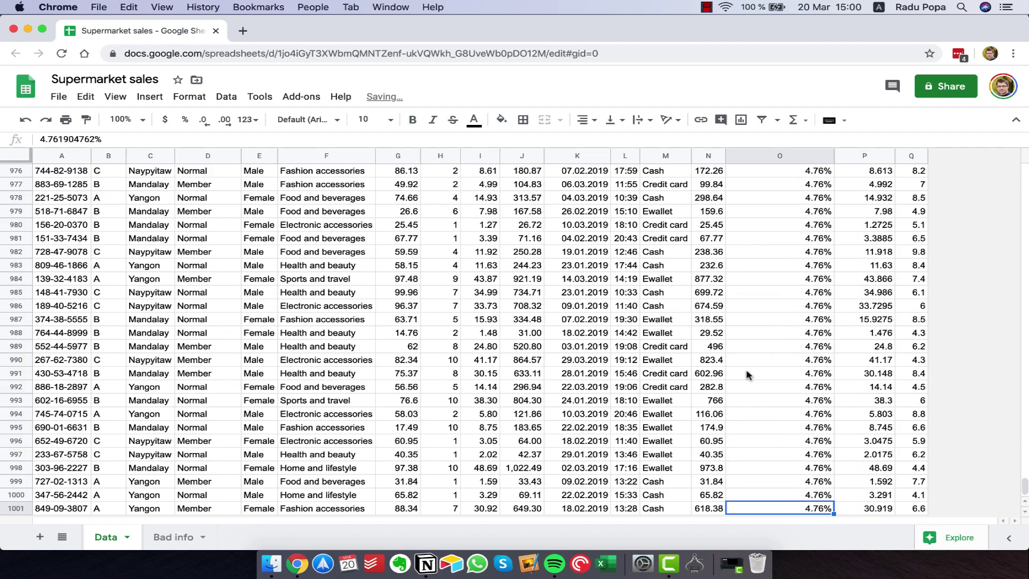
key(super+Up)
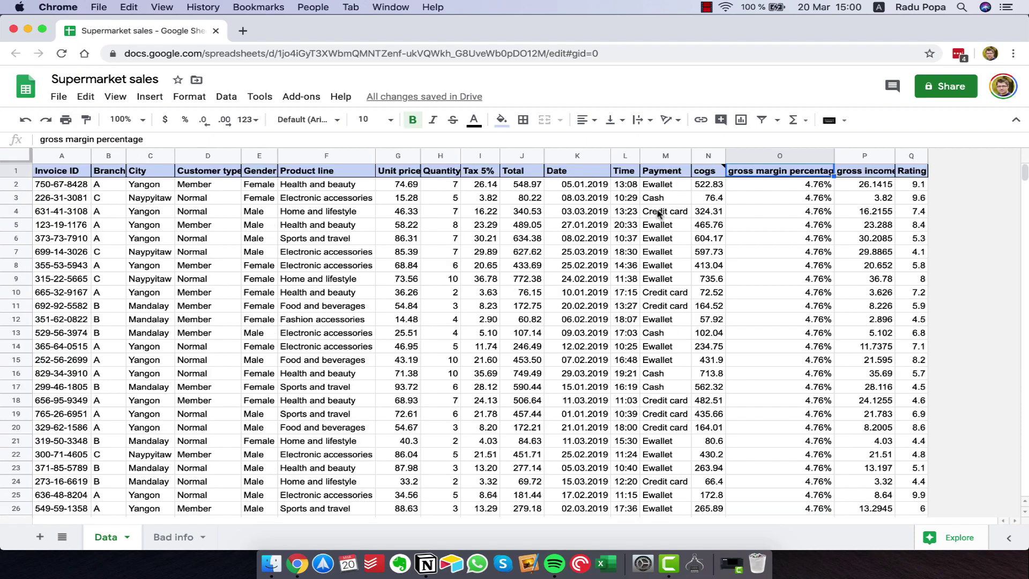
- Freeze row 1 so the column headers stay in view, and check it while moving down the data
scroll(659, 213, down, 20)
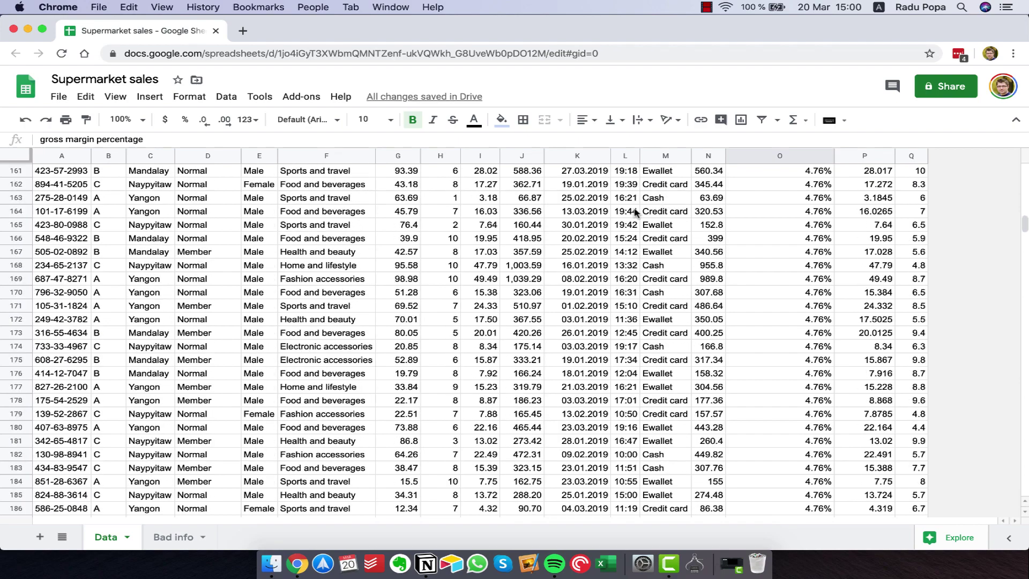
click(552, 239)
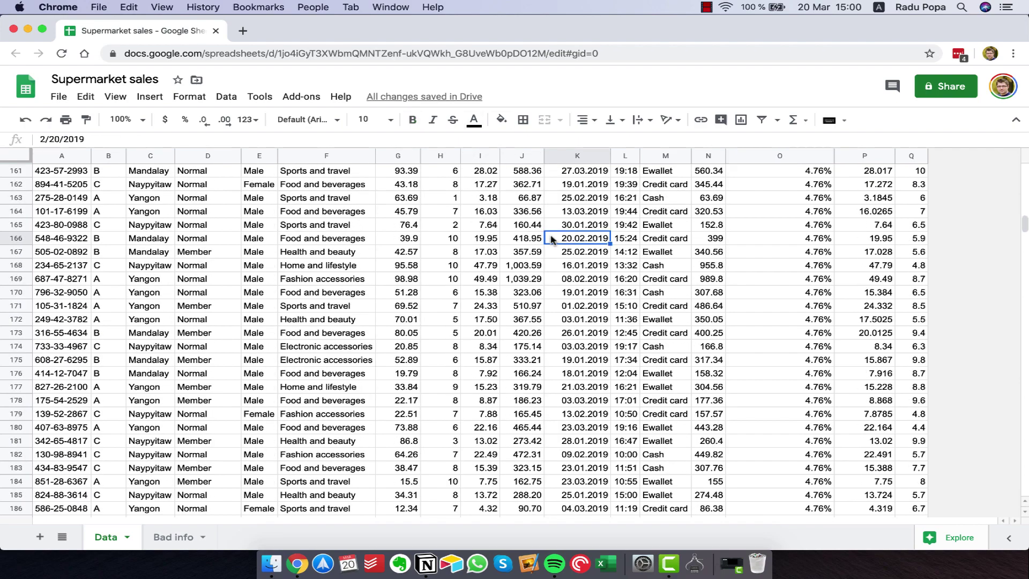
key(super+Up)
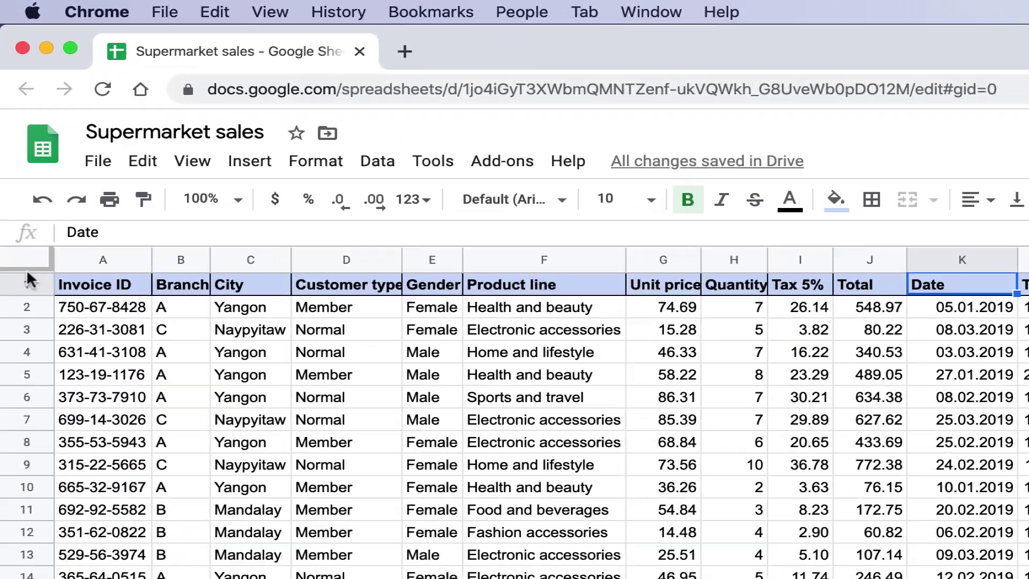
drag(26, 269, 32, 300)
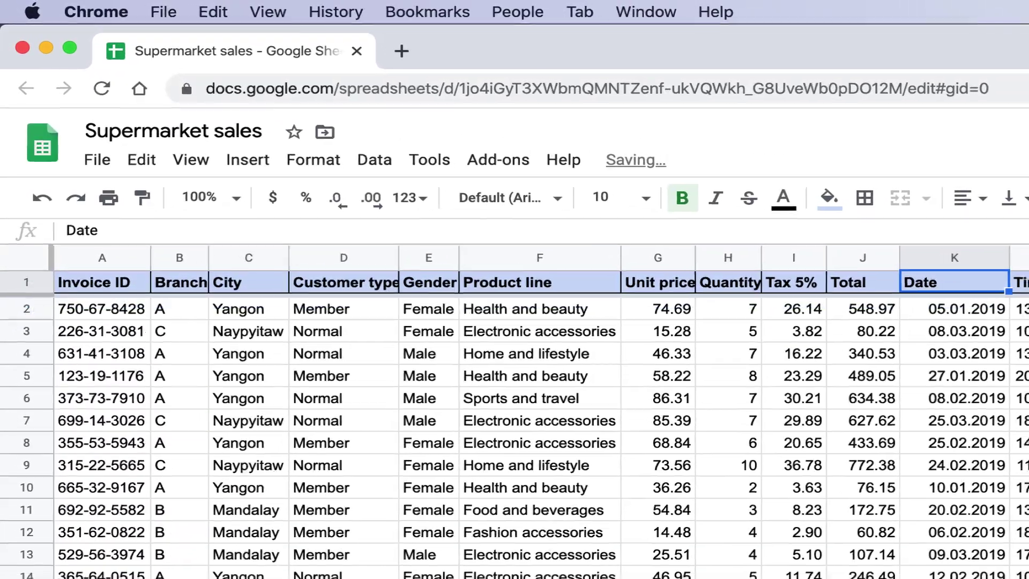
click(970, 420)
scroll(713, 313, down, 20)
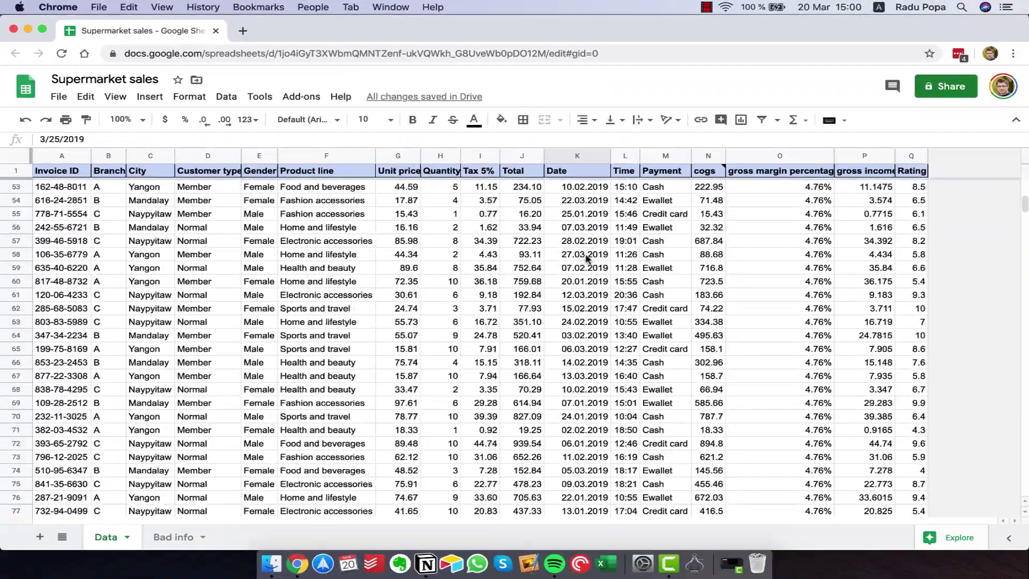
scroll(587, 259, down, 20)
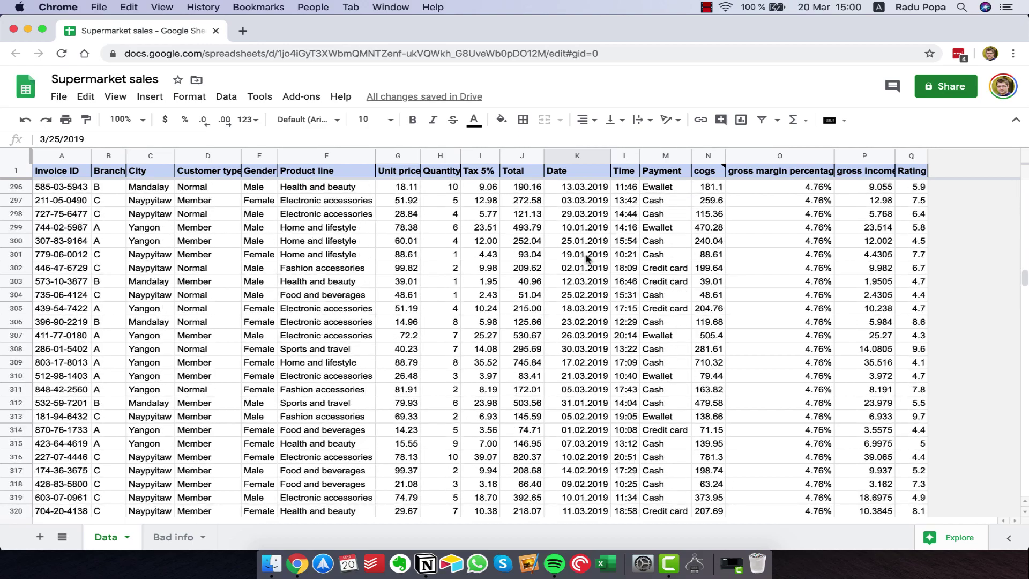
click(584, 200)
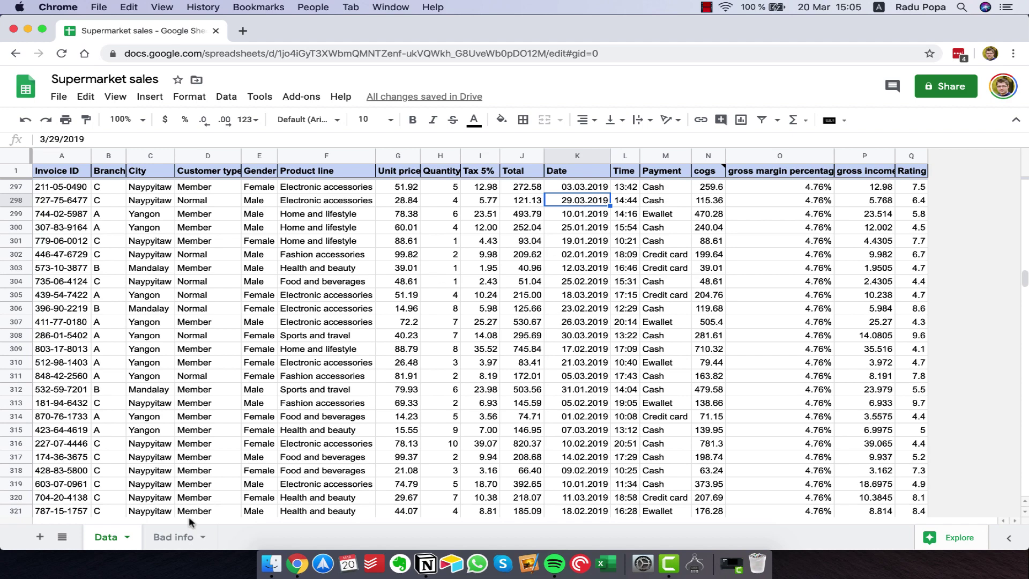
- On the Bad info sheet, enter the formula =sum(A:A) in cell D2 to total the Number column
click(176, 538)
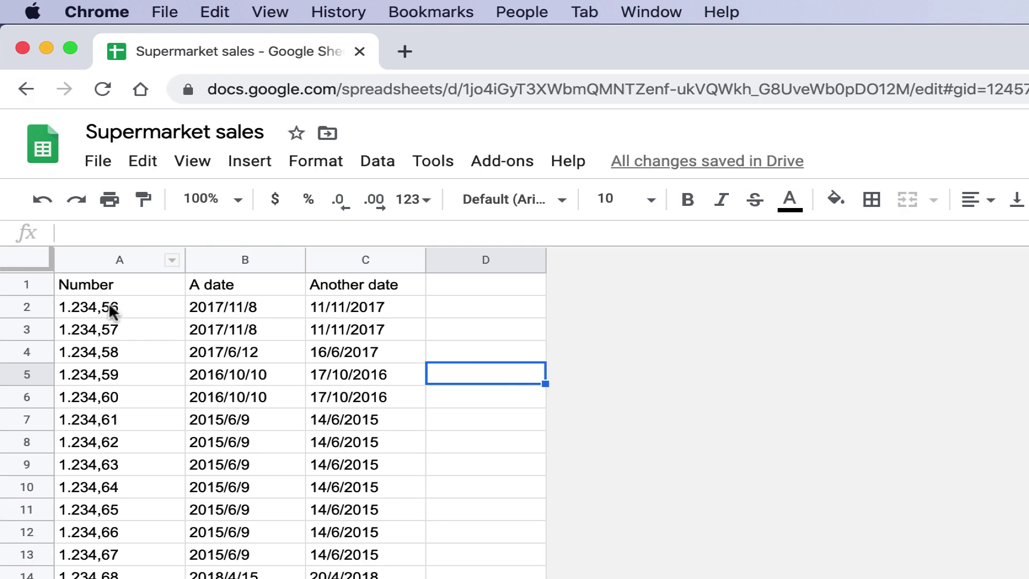
click(72, 157)
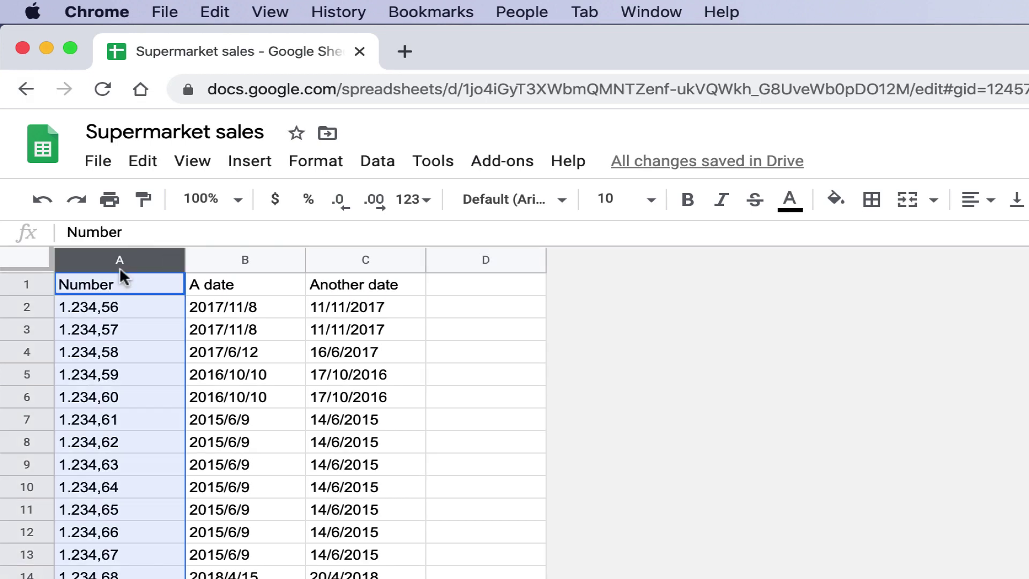
click(138, 307)
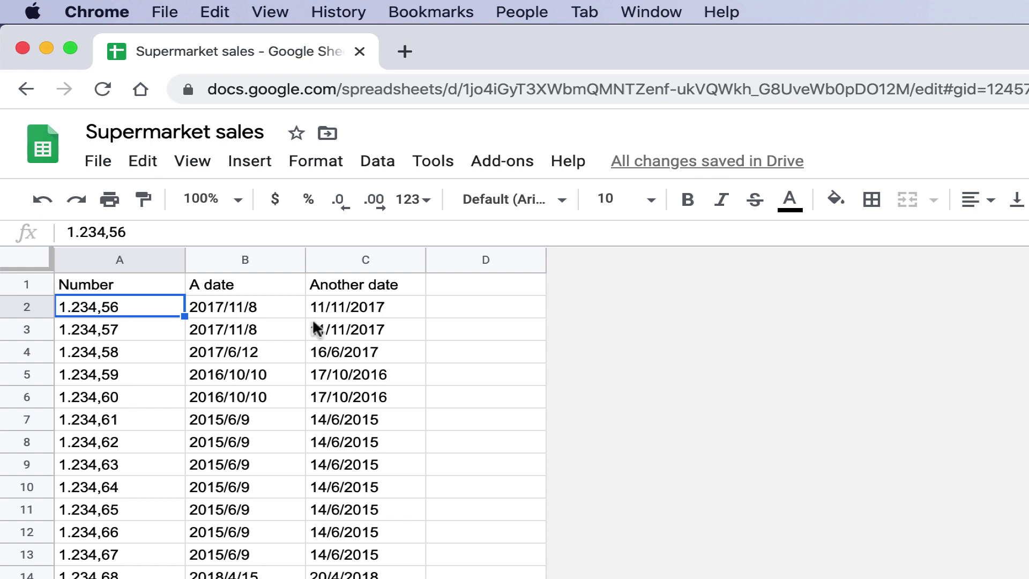
click(530, 315)
text(=sum)
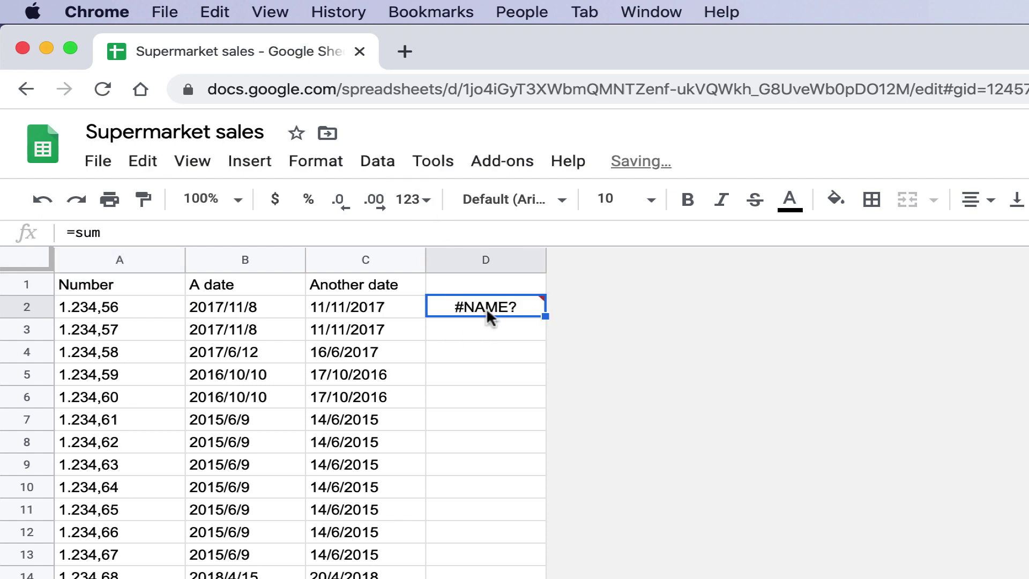
double_click(488, 311)
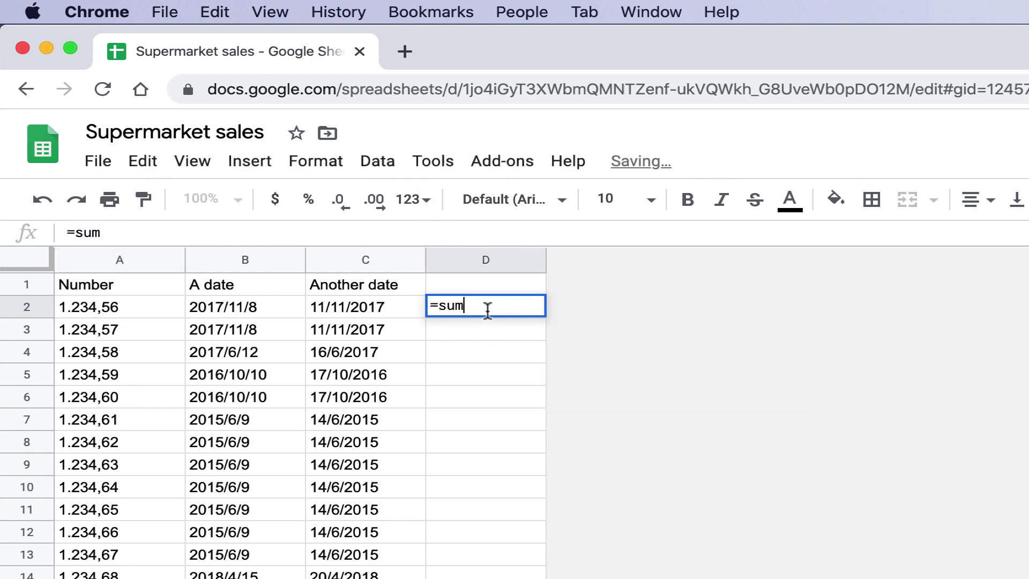
text(()
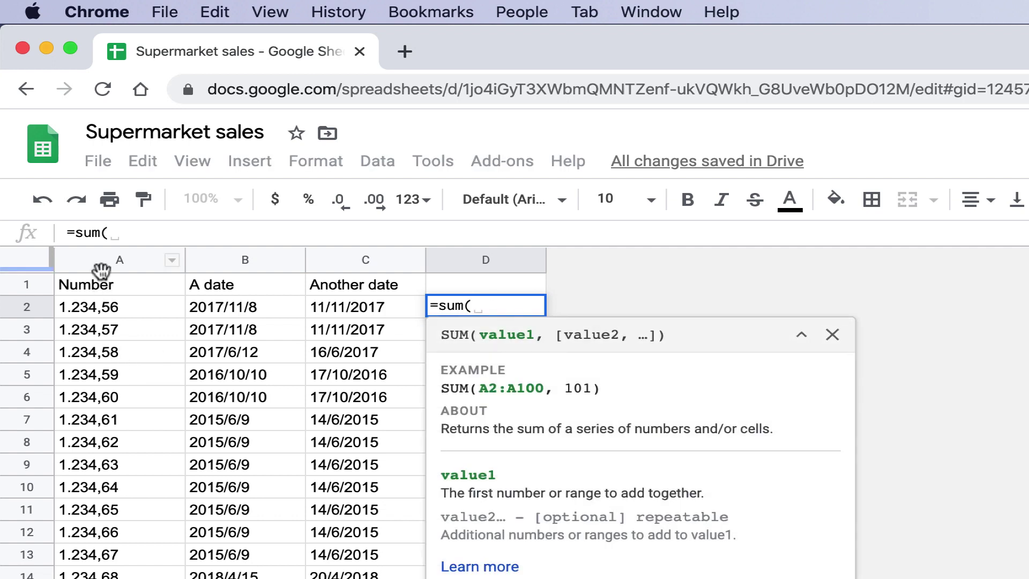
click(101, 268)
click(114, 261)
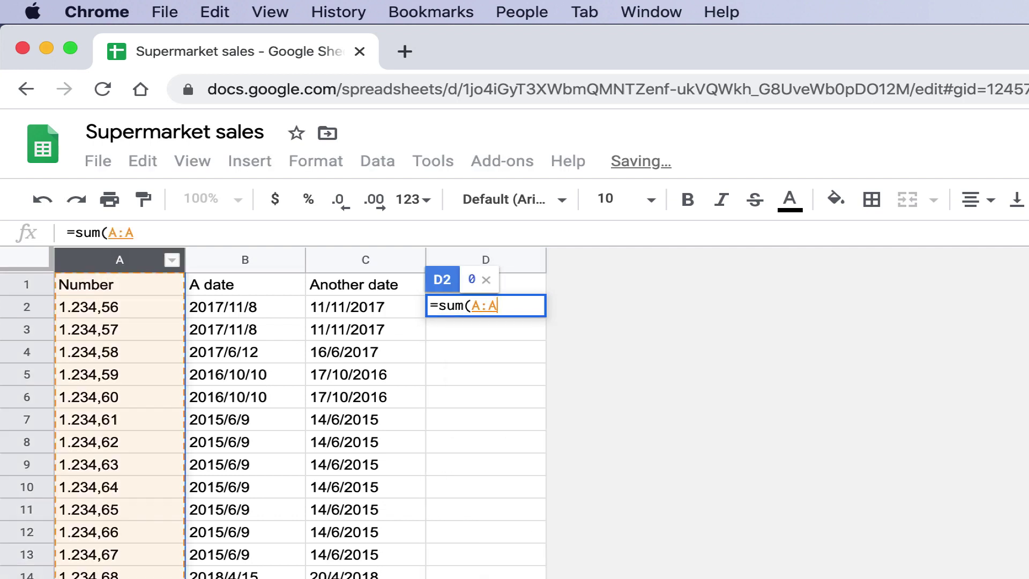
key(Return)
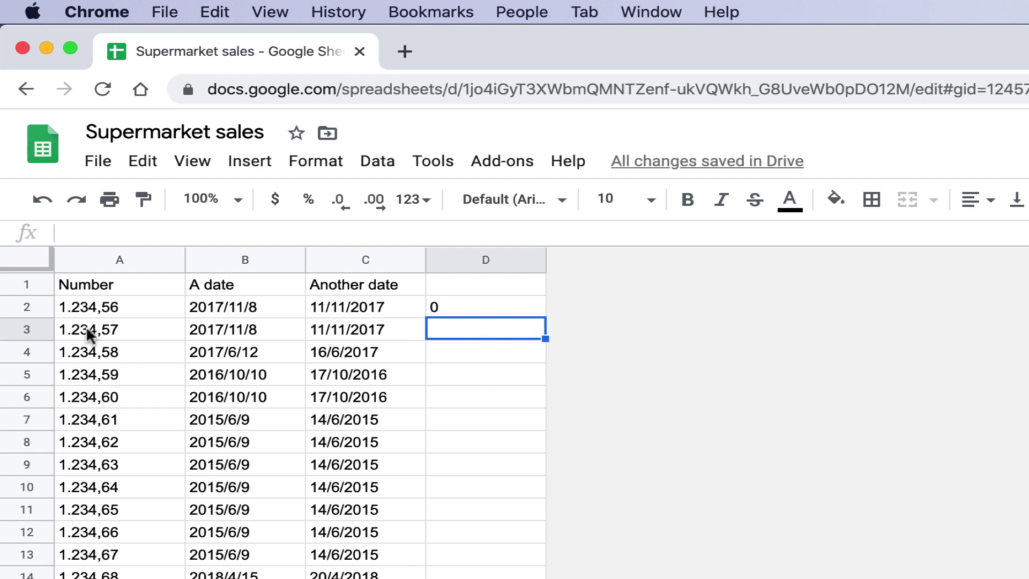
- Enter the plain number 123.4 in cell D4 and compare it with the entries in the Number column
drag(98, 304, 64, 576)
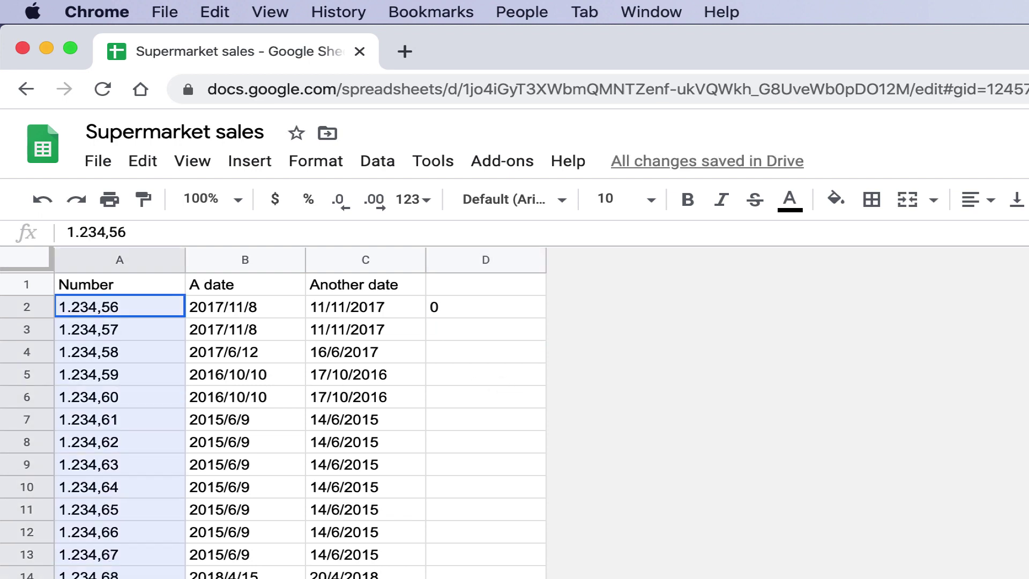
click(136, 402)
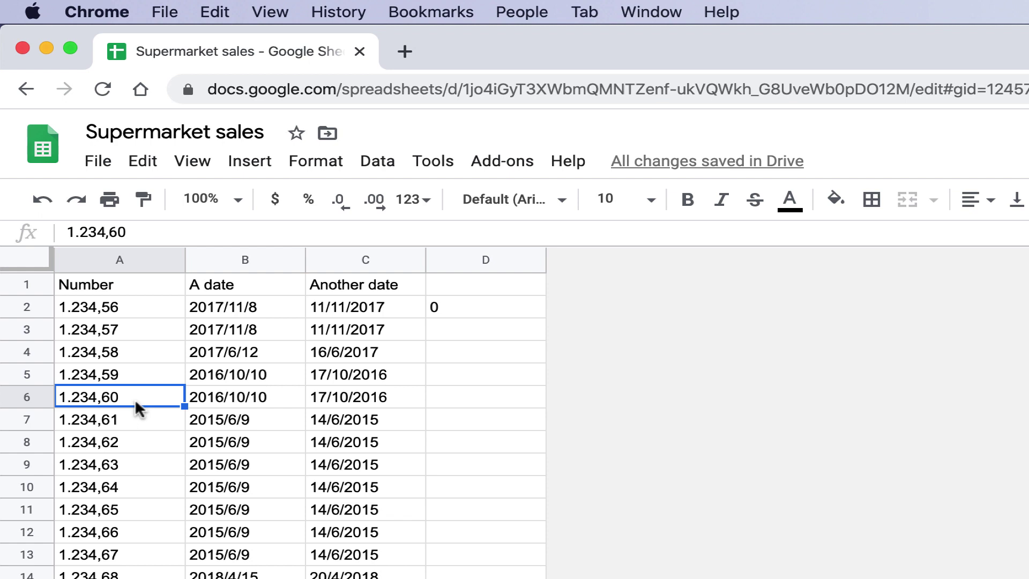
key(Right)
key(Right)
key(Right)
key(Up)
key(Up)
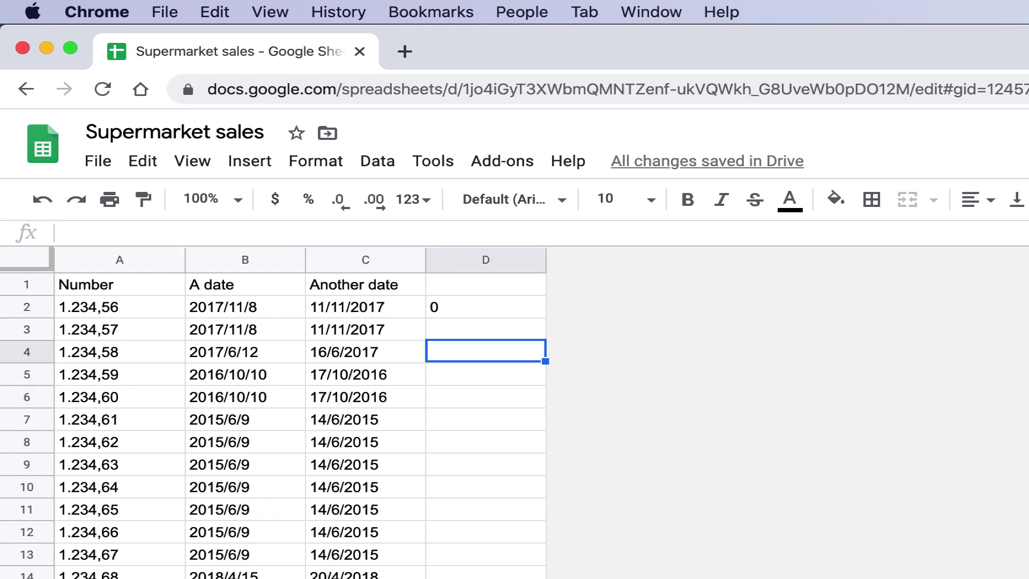
text(123.4)
key(Return)
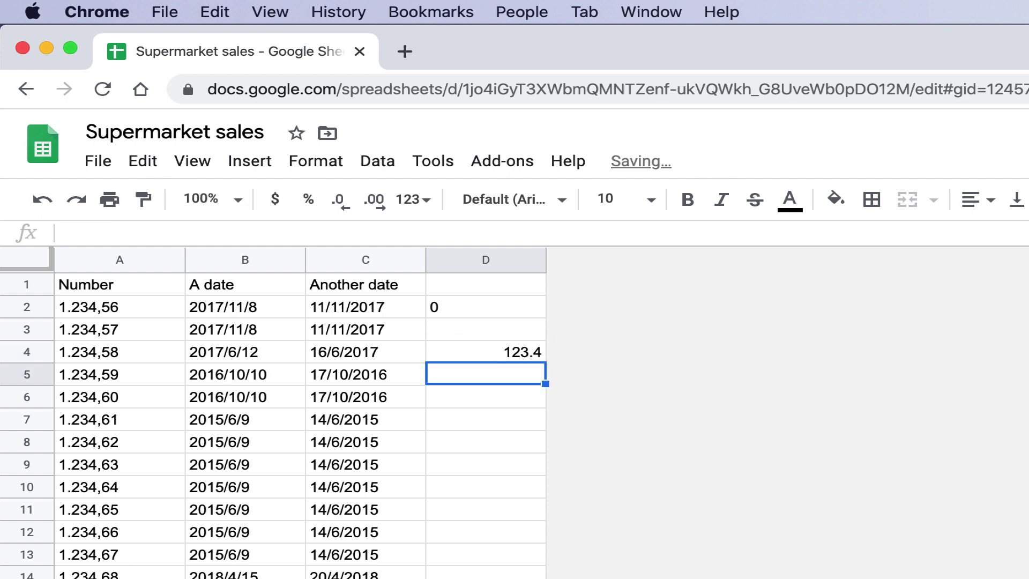
click(453, 352)
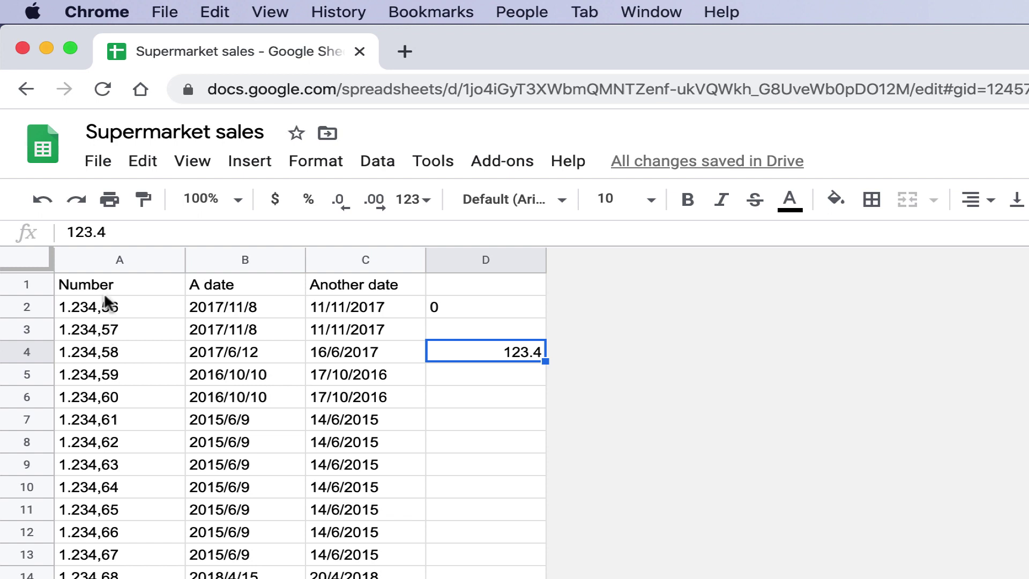
click(119, 382)
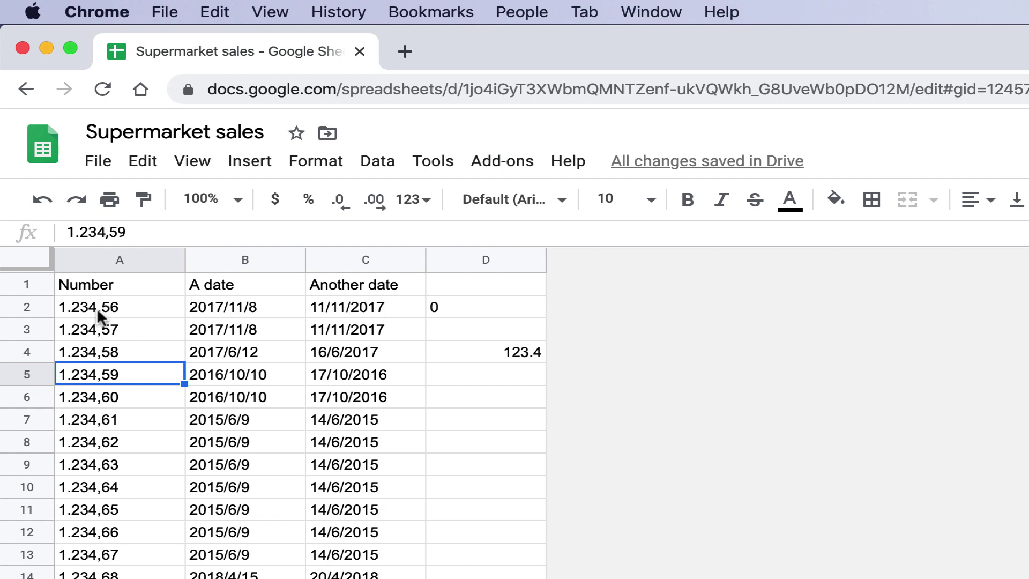
- Remove every period from the Number column with Find and replace, limited to the range 'Bad info'!A:A
click(112, 259)
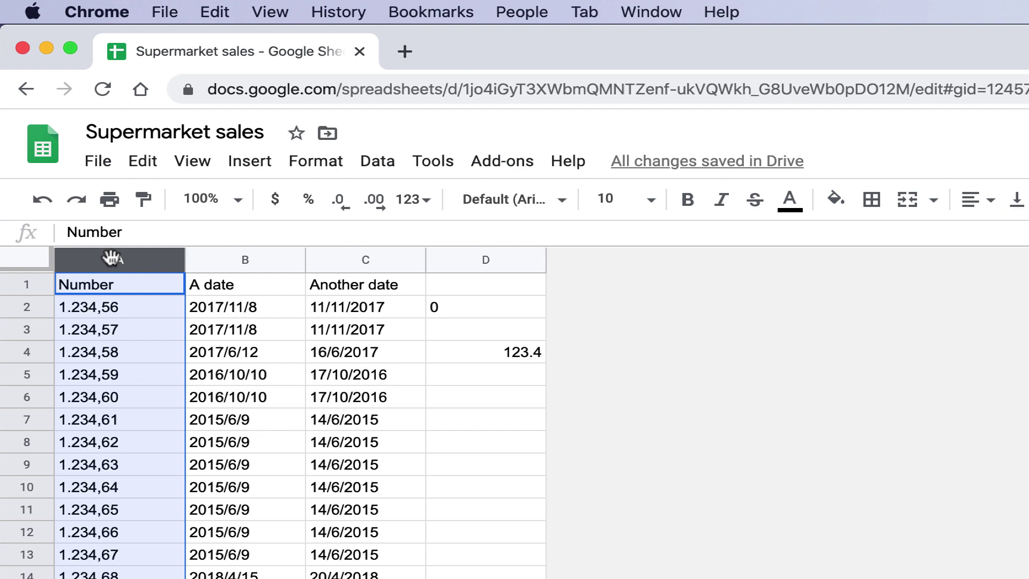
key(super+shift+h)
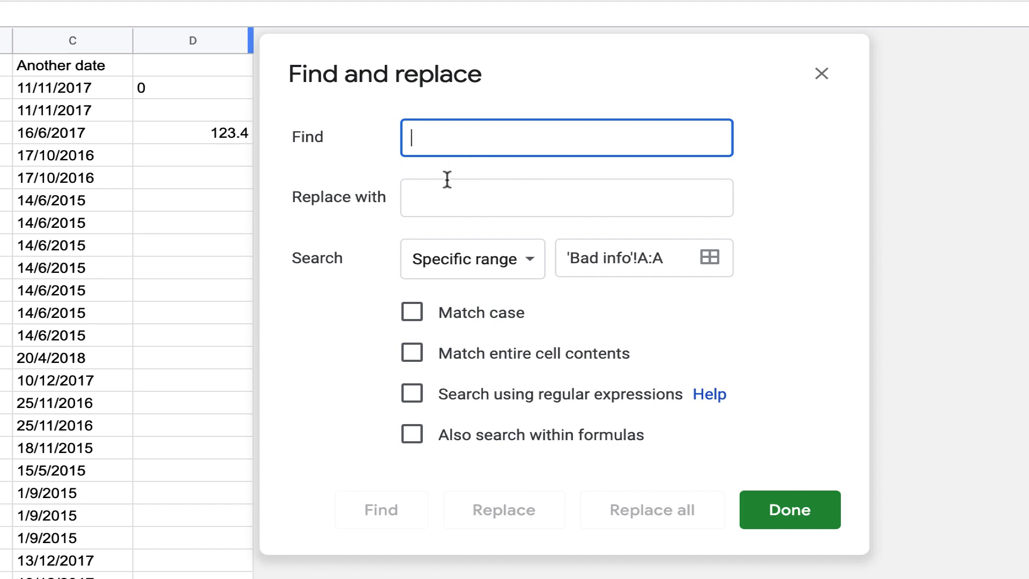
text(.)
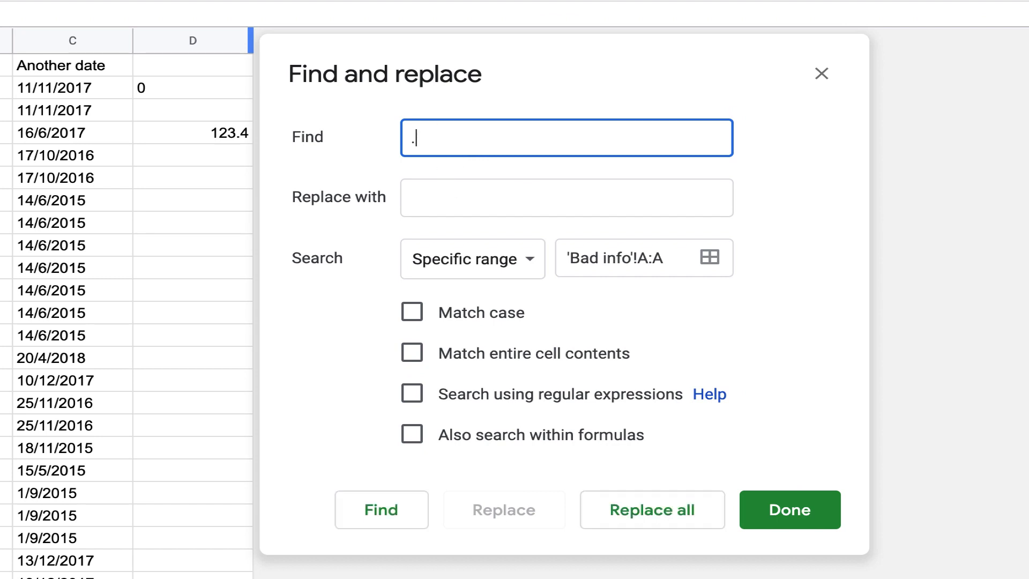
click(435, 206)
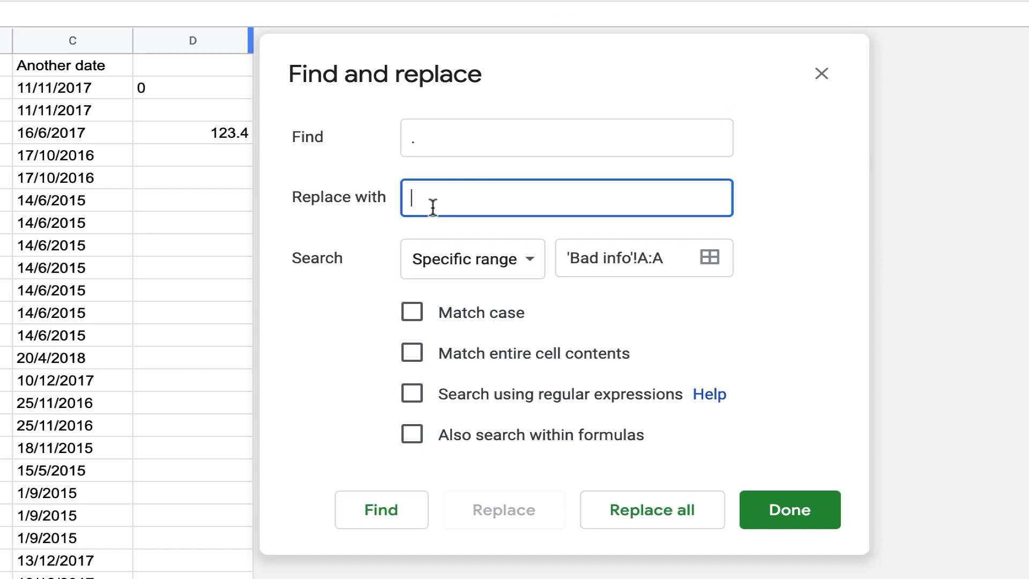
click(438, 146)
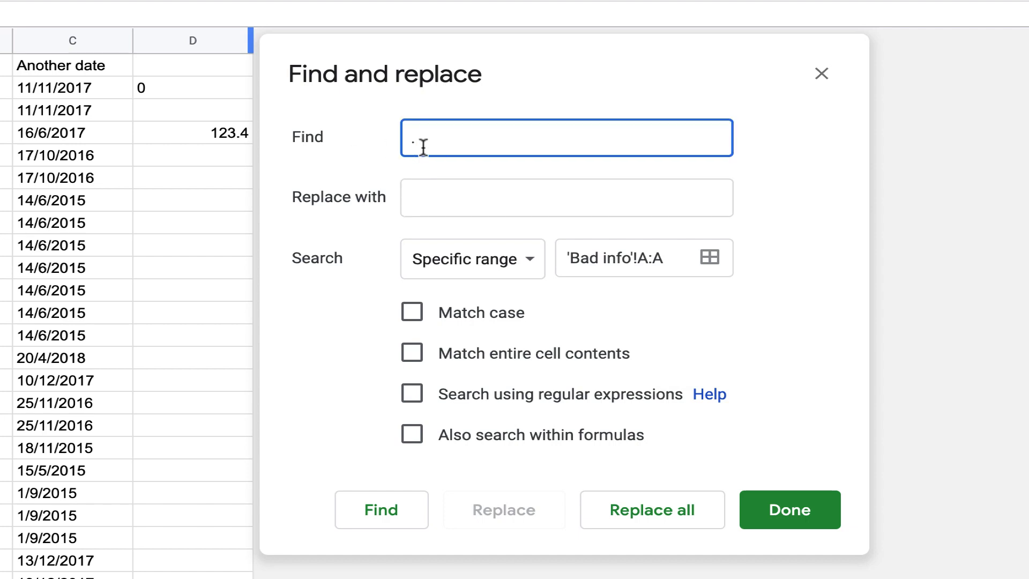
click(430, 195)
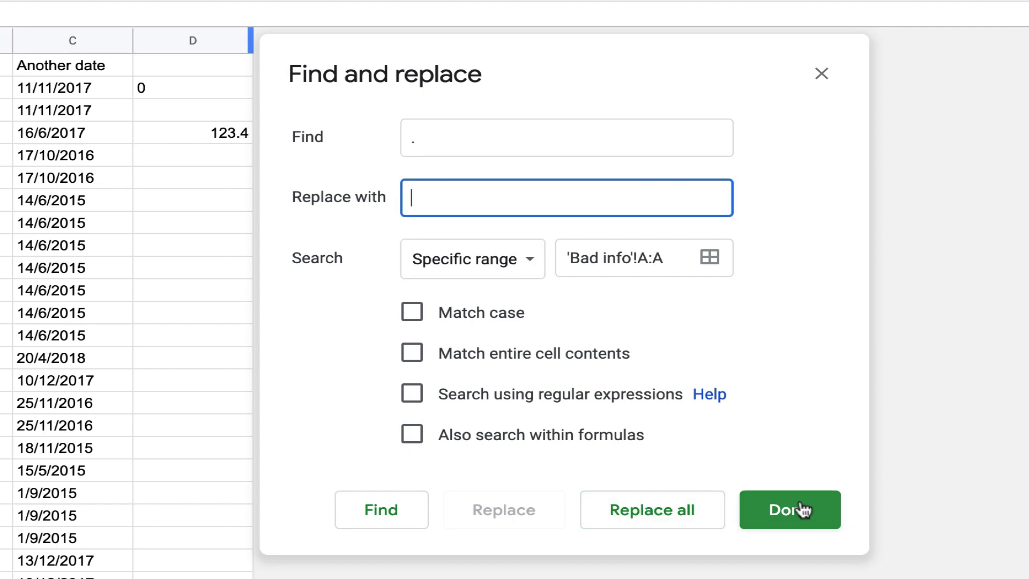
click(649, 518)
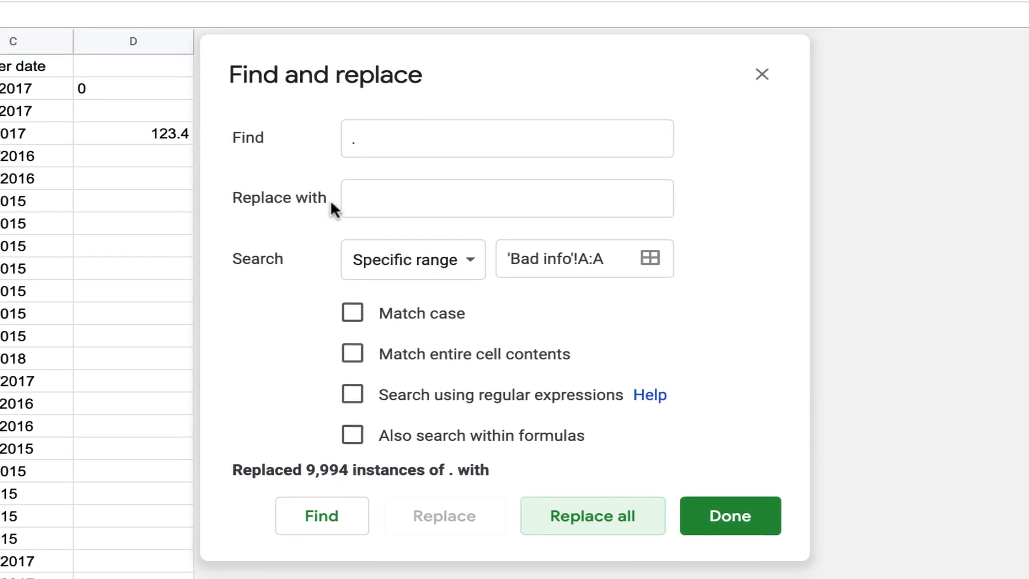
- Replace every comma in the Number column with a period, and check several of the converted entries
click(402, 131)
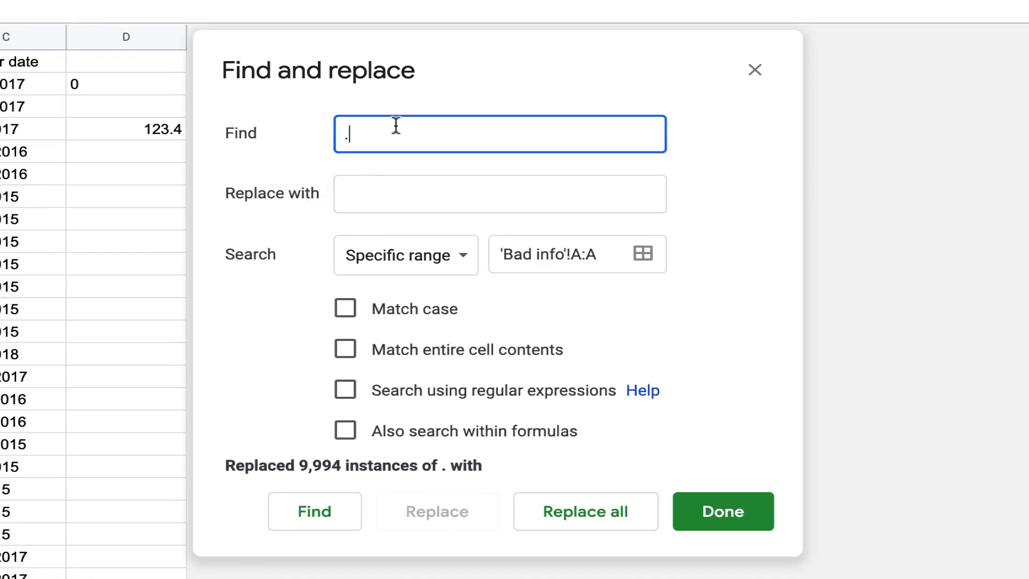
key(BackSpace)
text(,)
click(432, 202)
text(.)
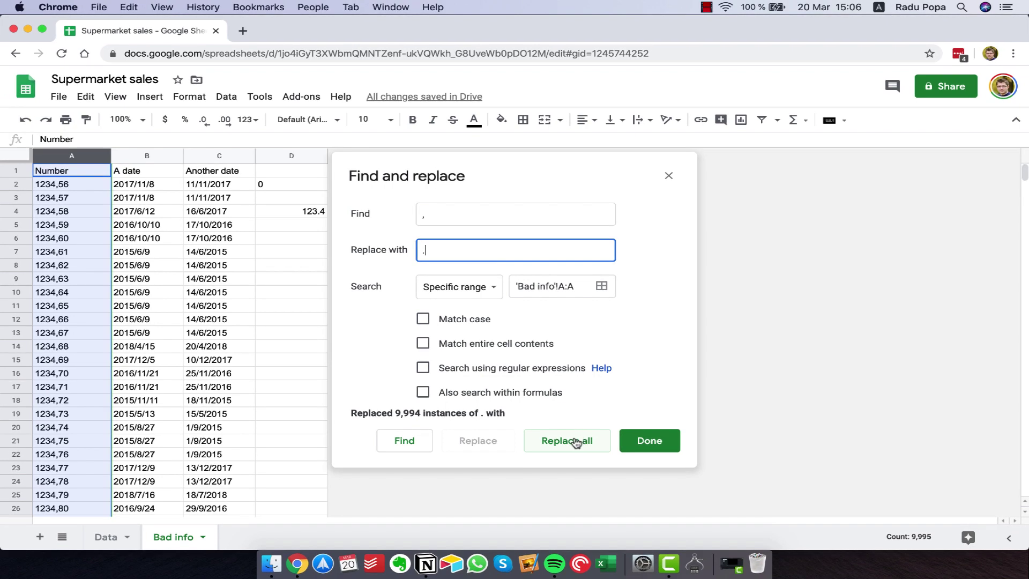
click(600, 514)
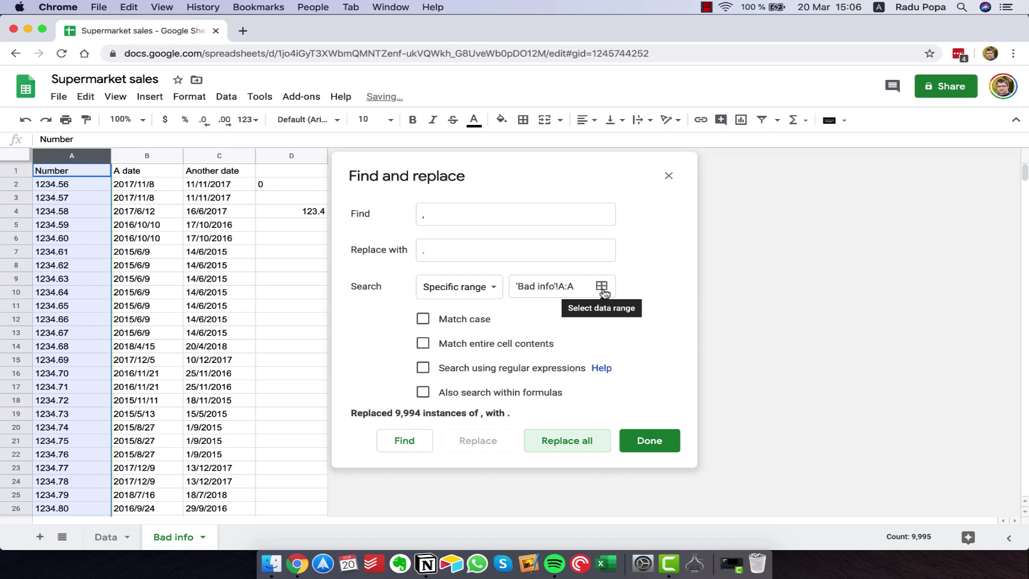
click(668, 448)
click(39, 212)
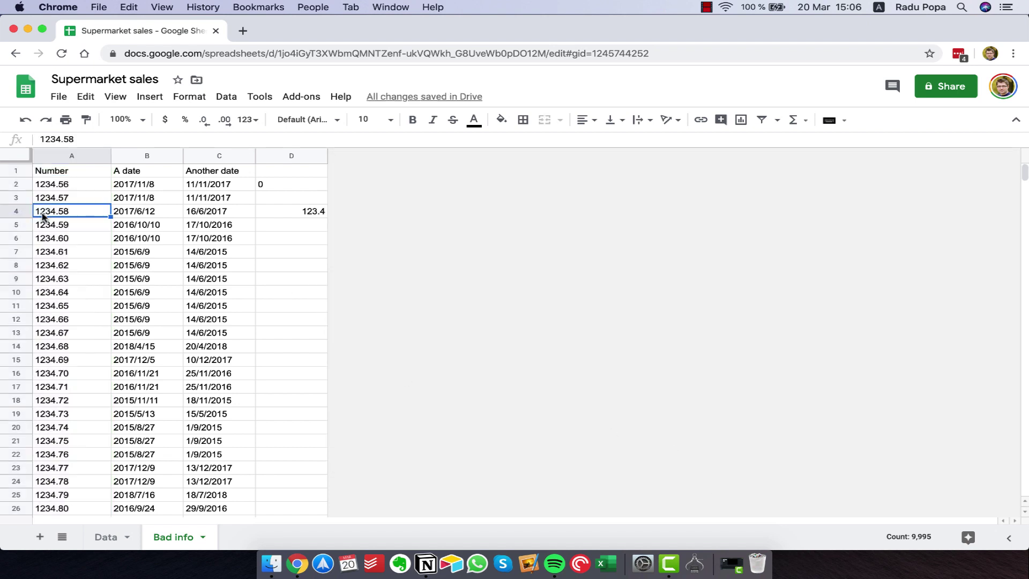
click(48, 186)
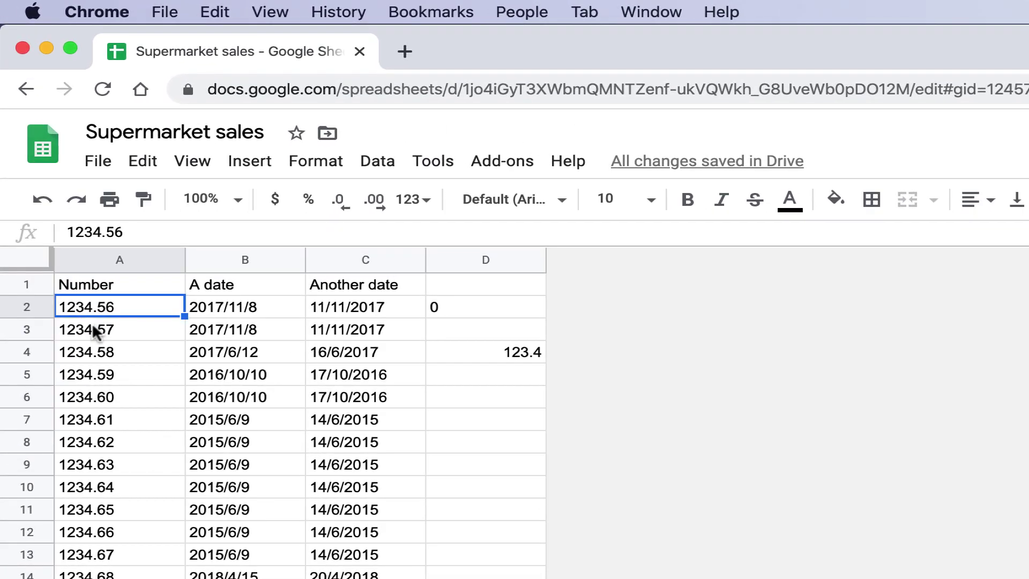
click(91, 322)
click(94, 363)
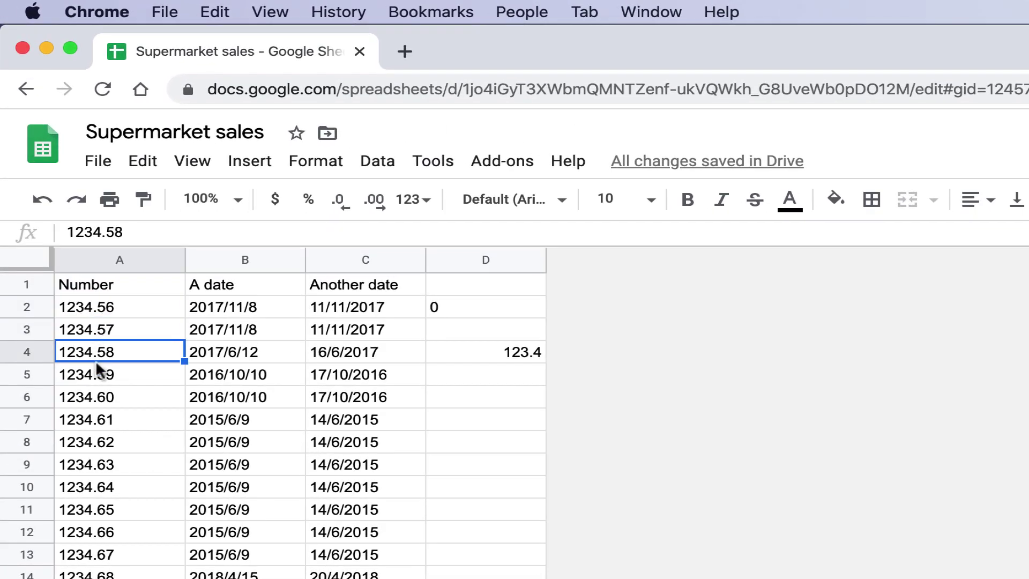
click(94, 438)
- Change the Number column's format from plain text to Automatic
click(119, 261)
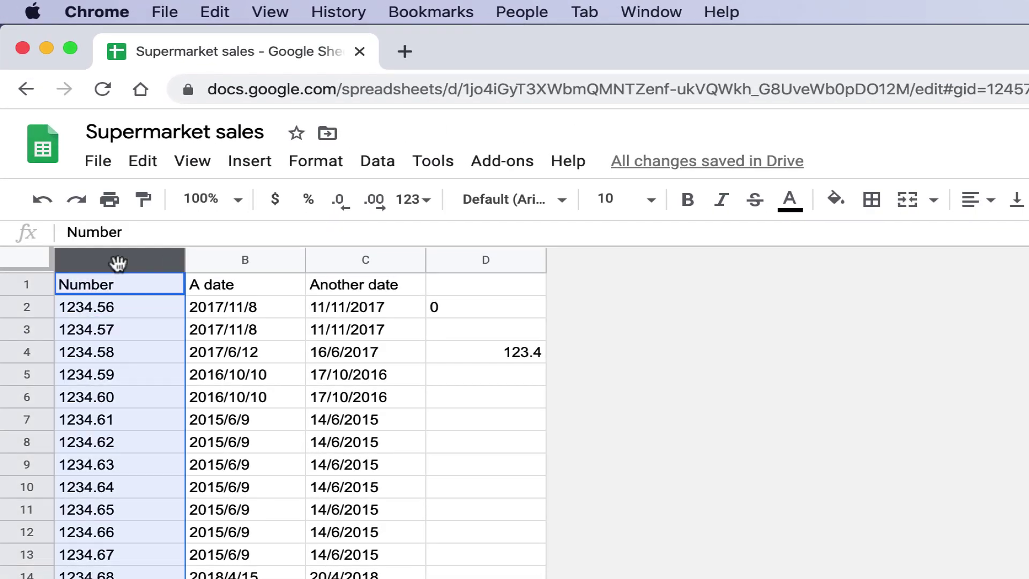
click(494, 203)
click(498, 200)
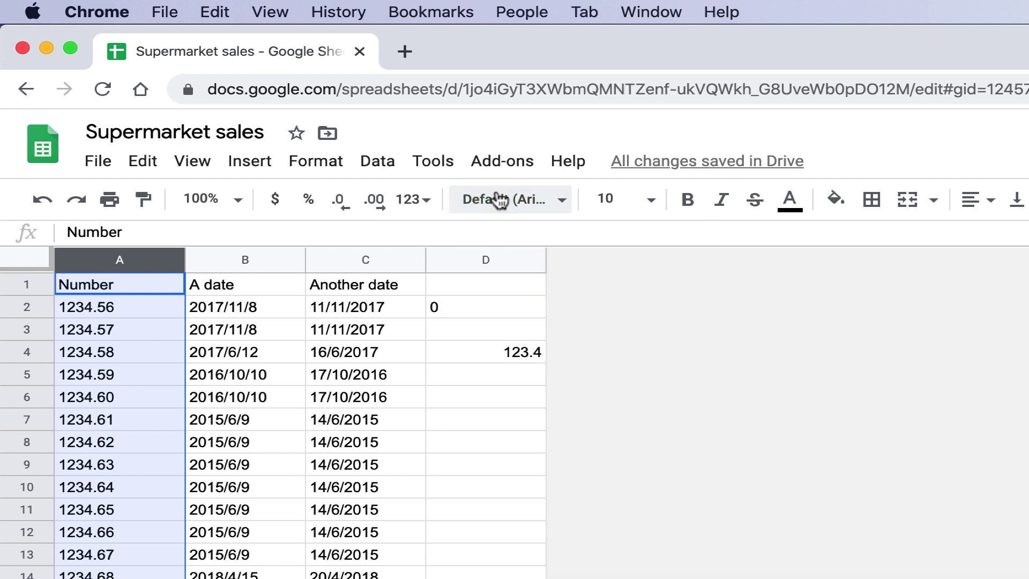
click(428, 201)
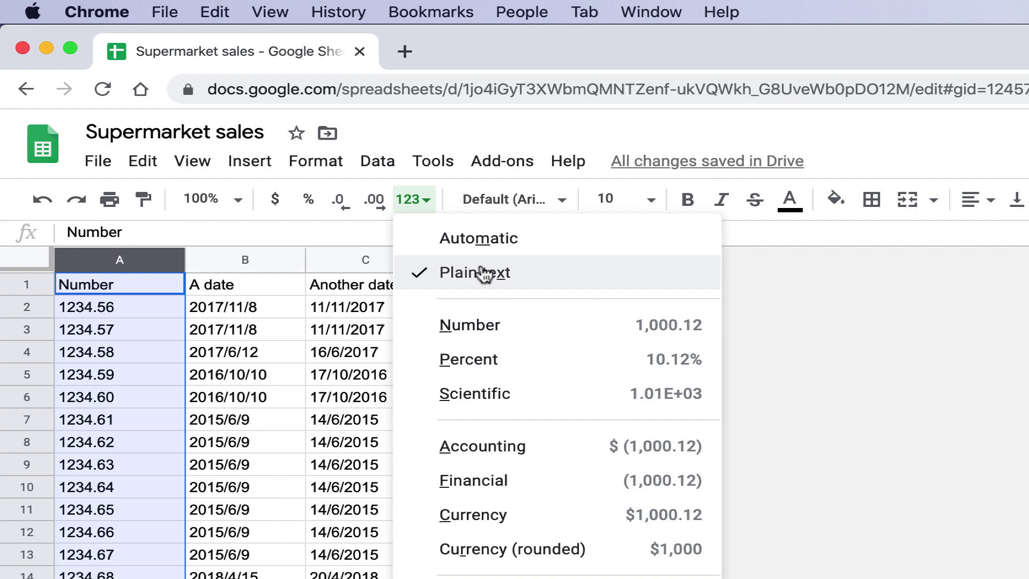
click(466, 246)
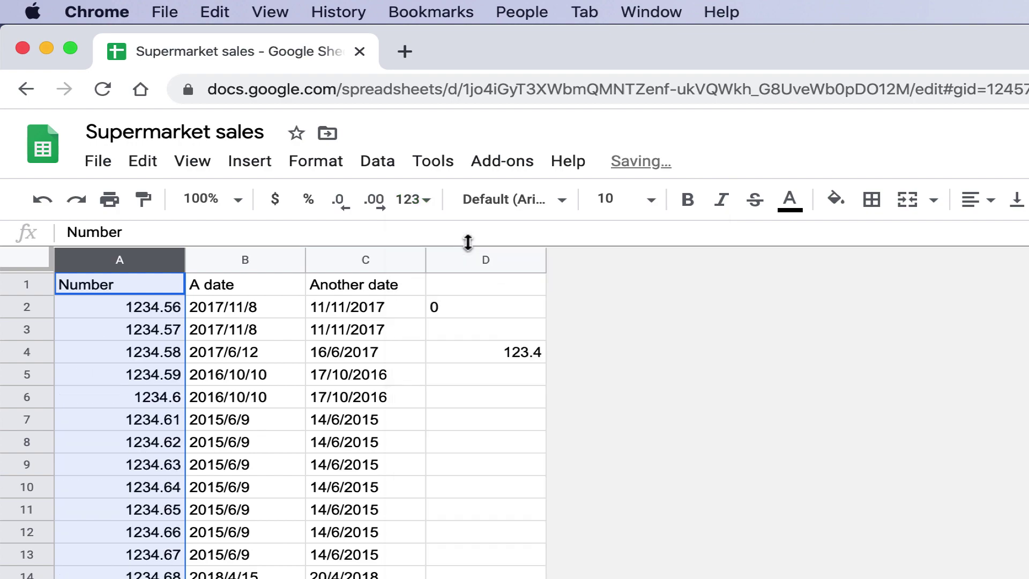
click(141, 335)
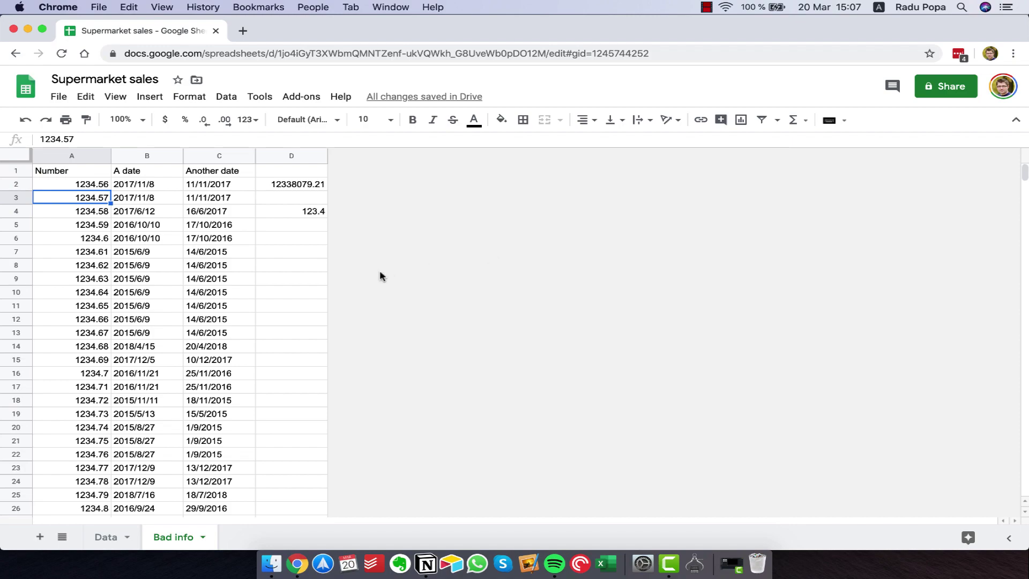
- Apply the 26.09.2008 date format to the A date column and check the dates further down the sheet
click(173, 224)
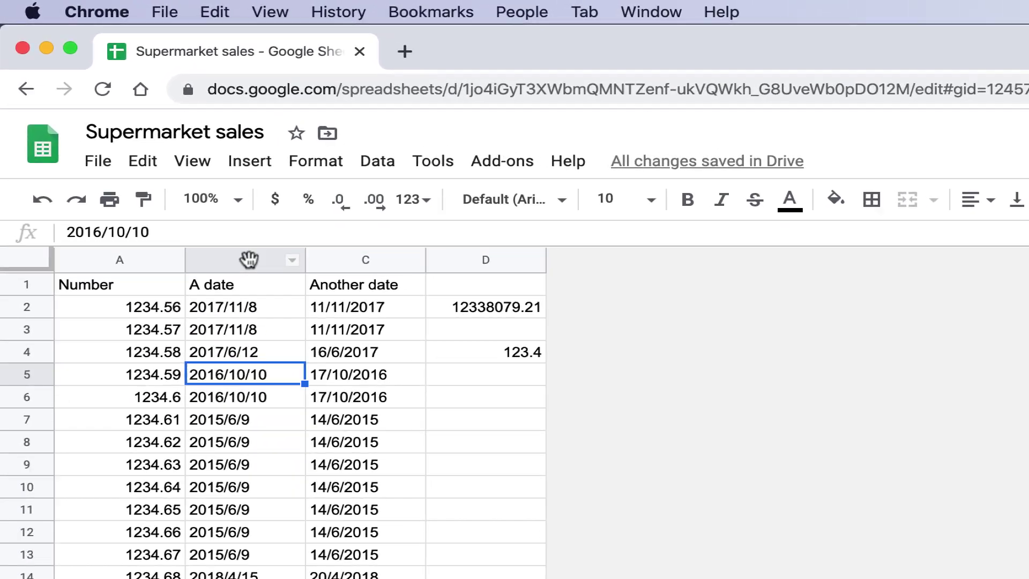
click(148, 155)
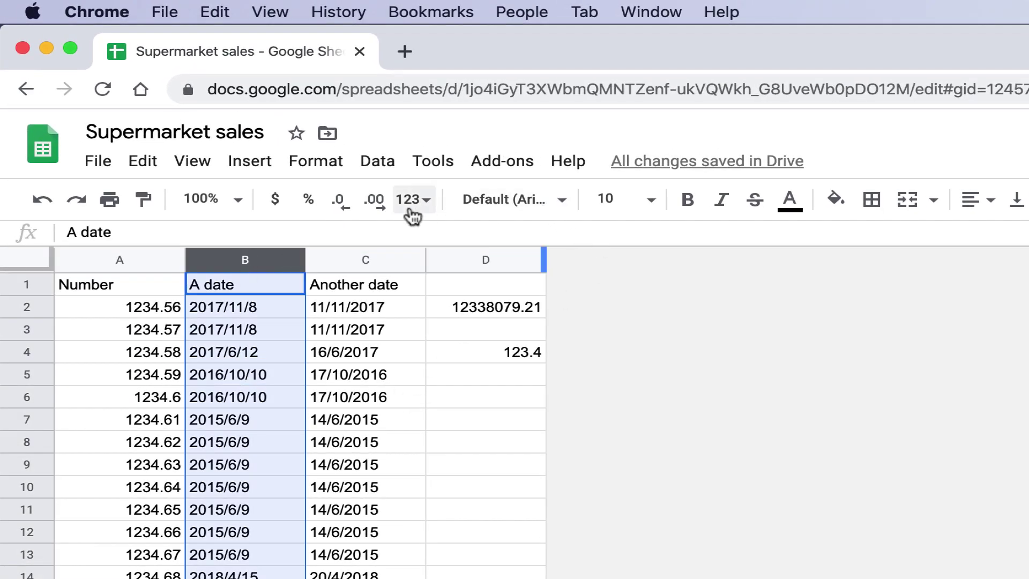
click(414, 206)
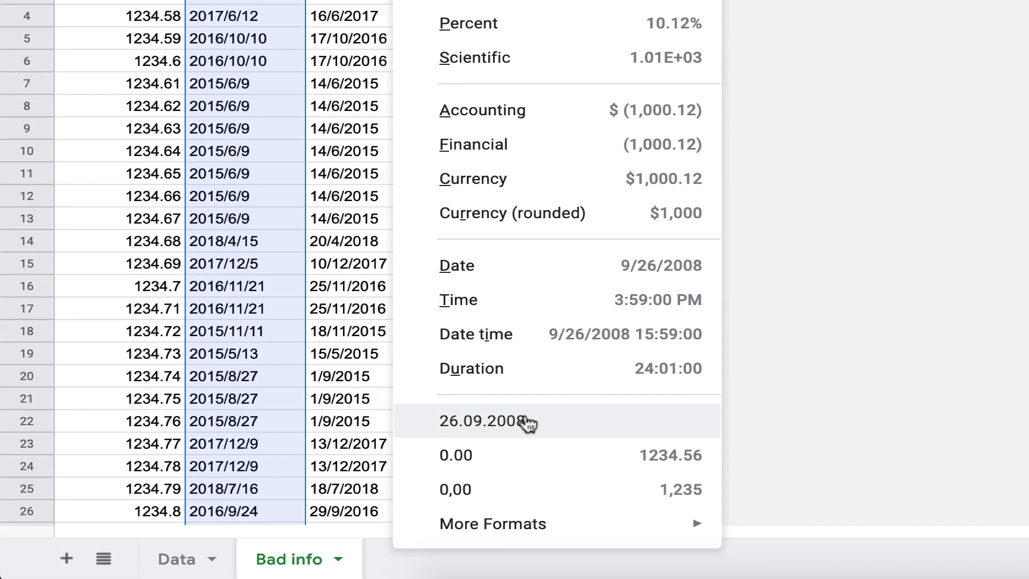
click(528, 423)
click(258, 12)
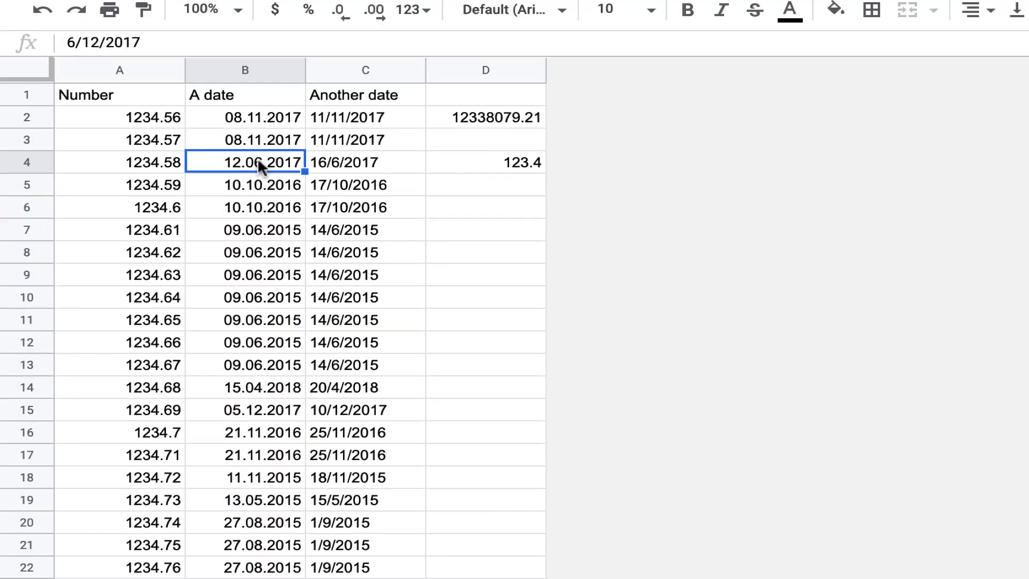
scroll(258, 12, down, 5)
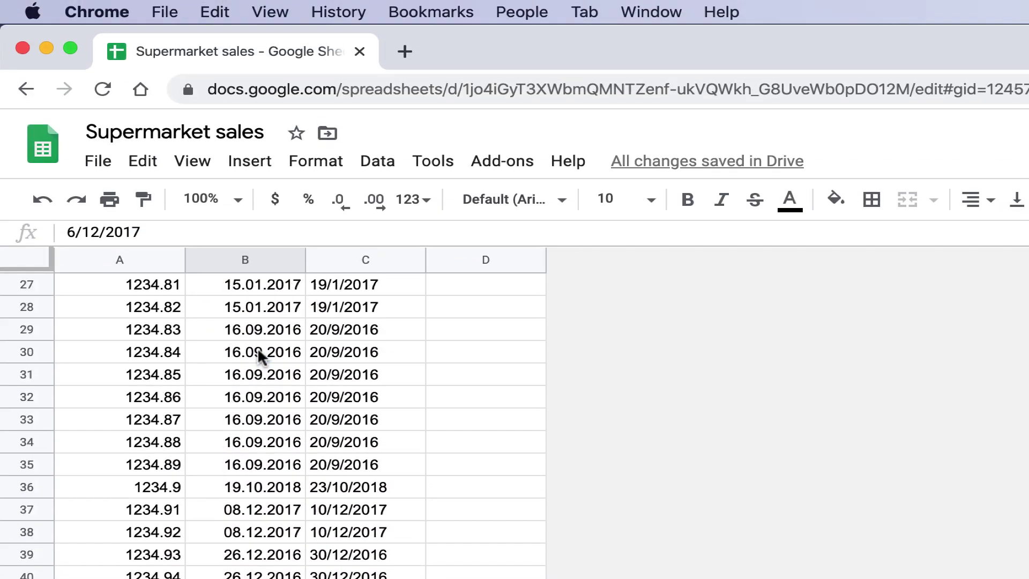
scroll(258, 354, down, 20)
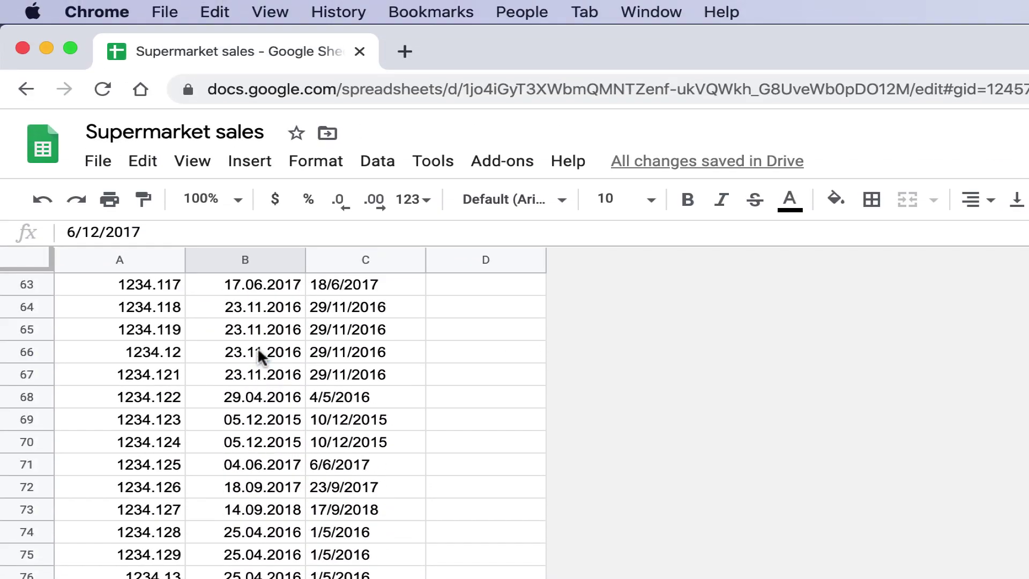
scroll(258, 354, up, 20)
scroll(257, 353, up, 5)
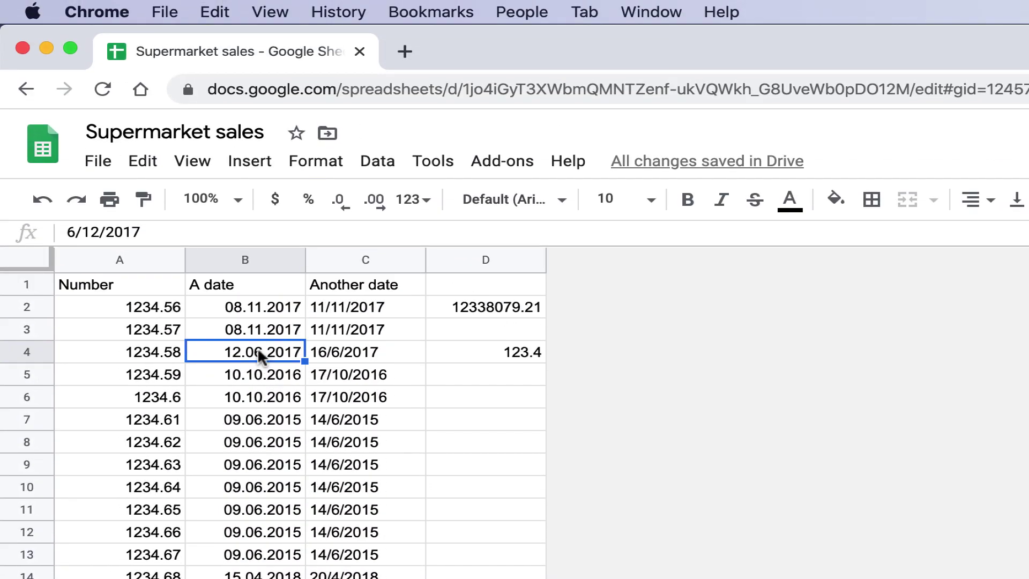
- Try to apply the 26.09.2008 date format to the Another date column, undo it, and compare cells C2 and C4
click(384, 259)
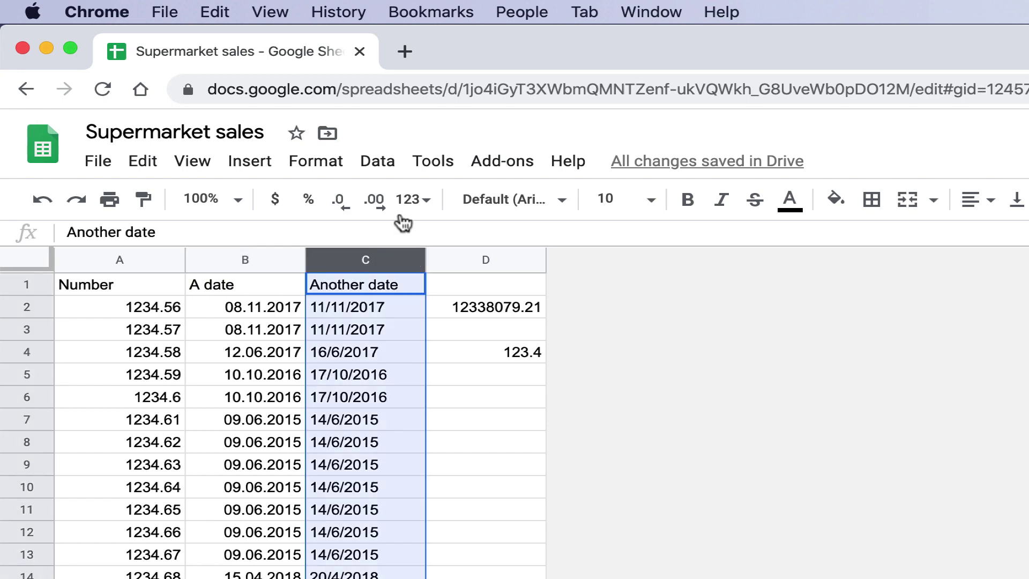
click(408, 201)
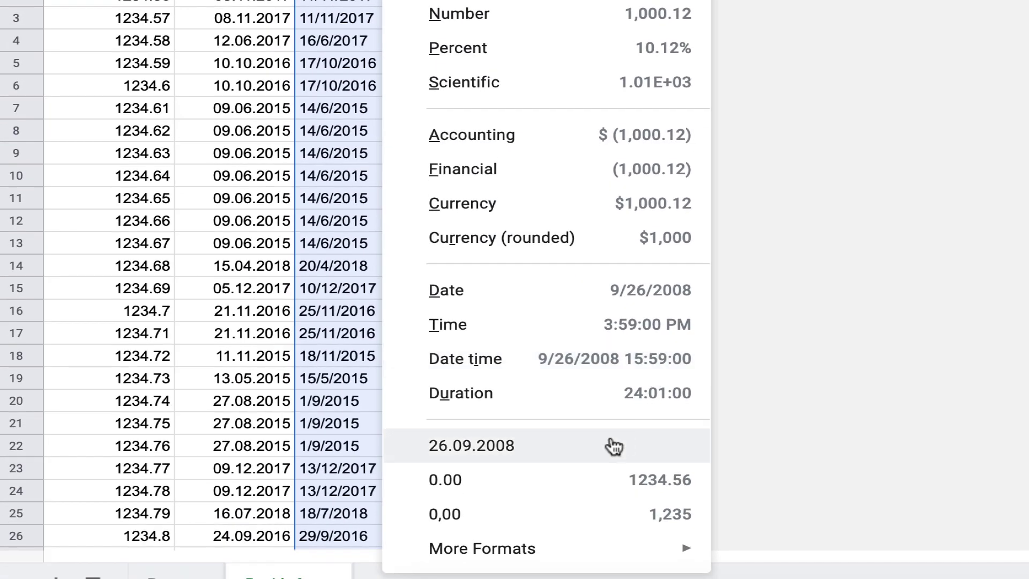
click(471, 460)
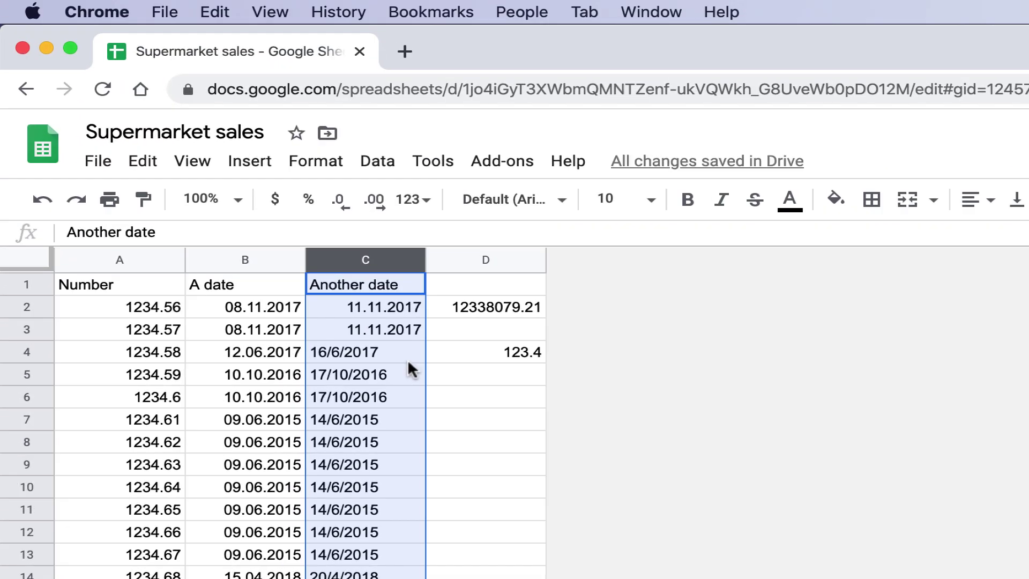
key(super+z)
click(340, 307)
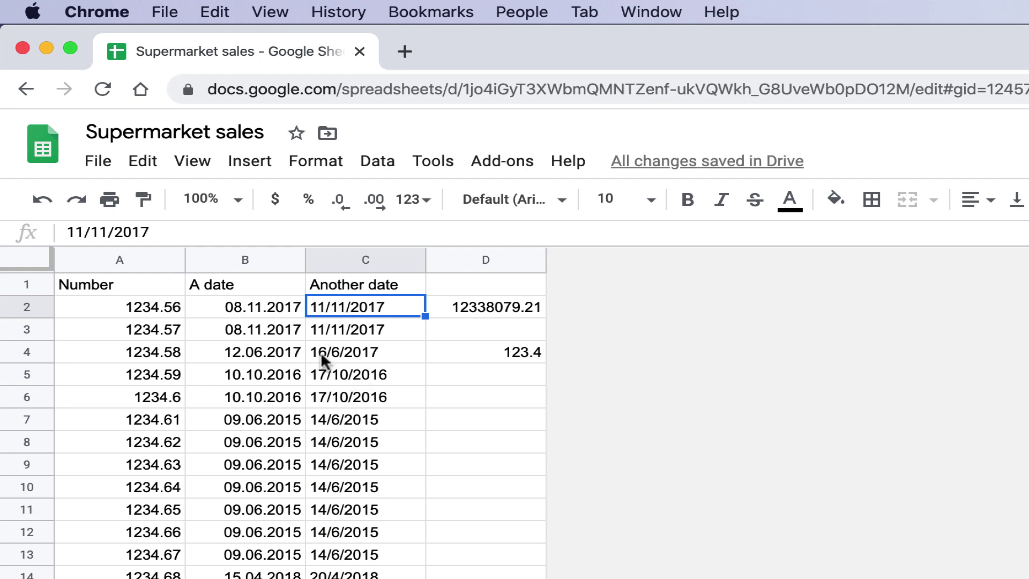
click(372, 360)
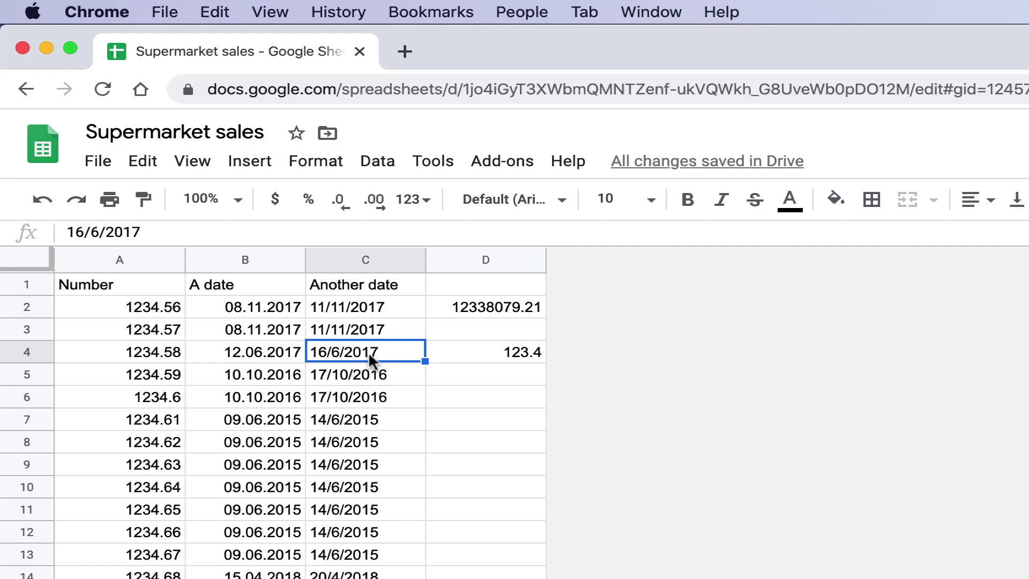
- Review the available locales in the spreadsheet settings, and leave the settings without saving
click(101, 162)
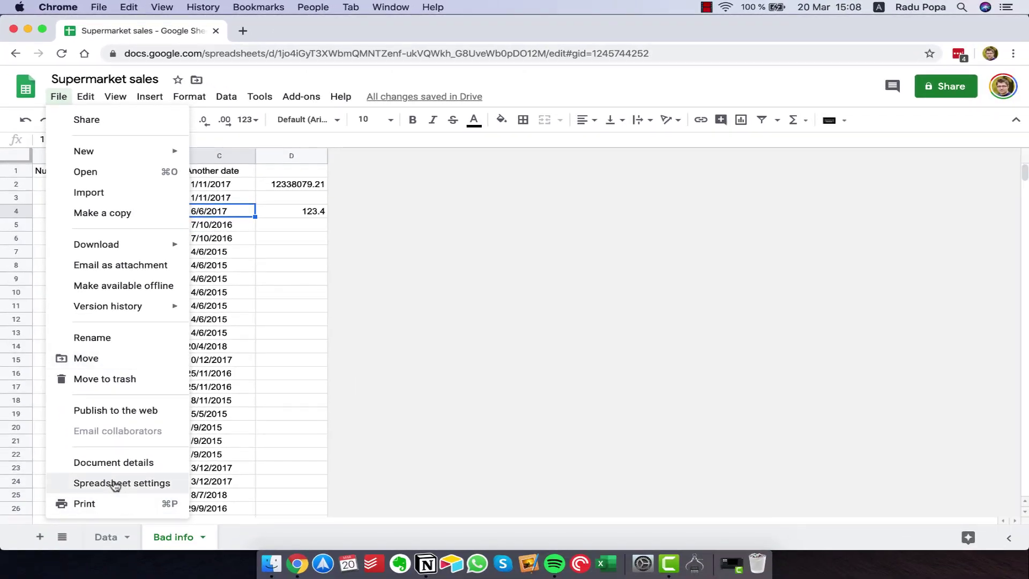
click(118, 508)
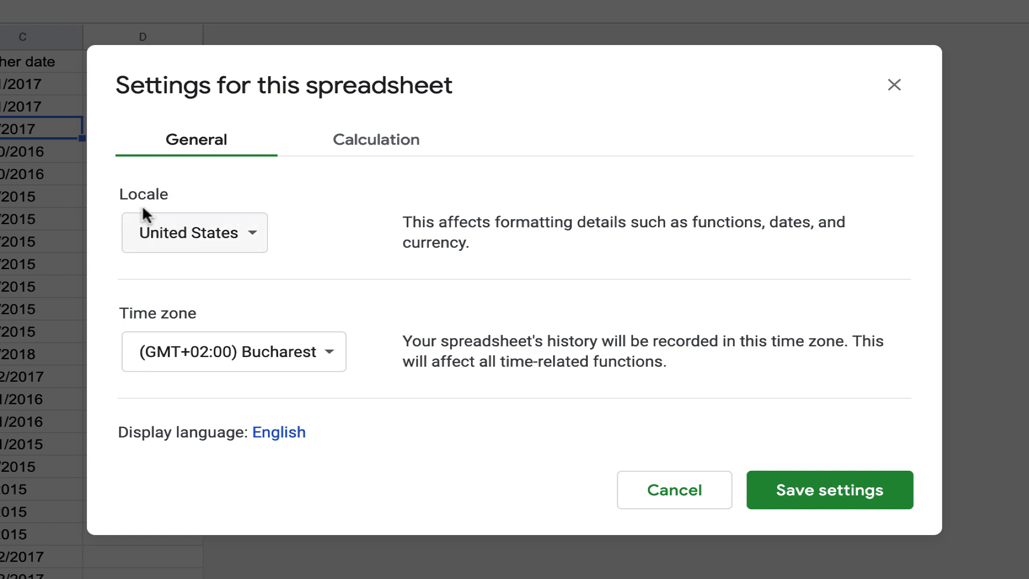
click(180, 238)
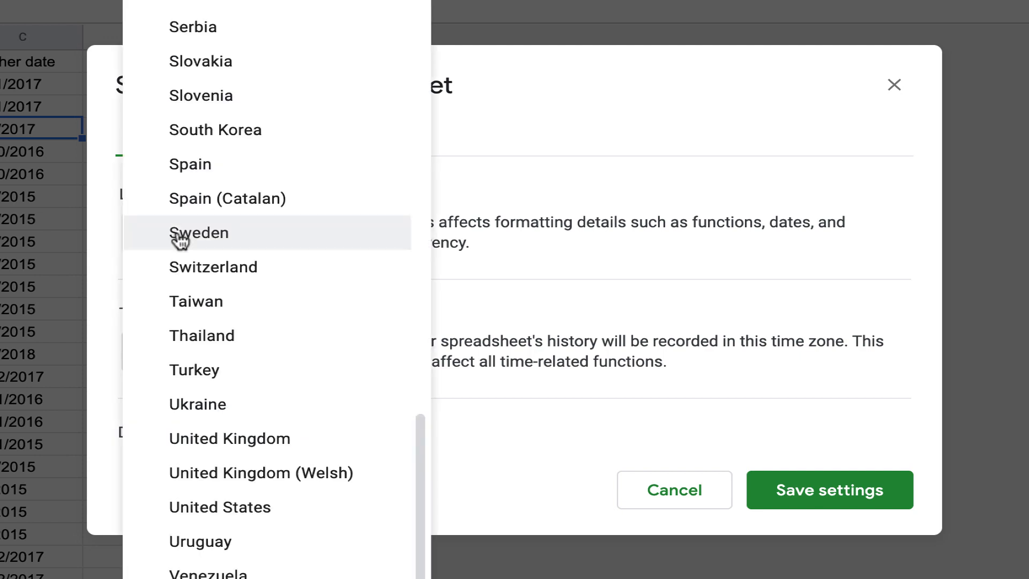
click(512, 204)
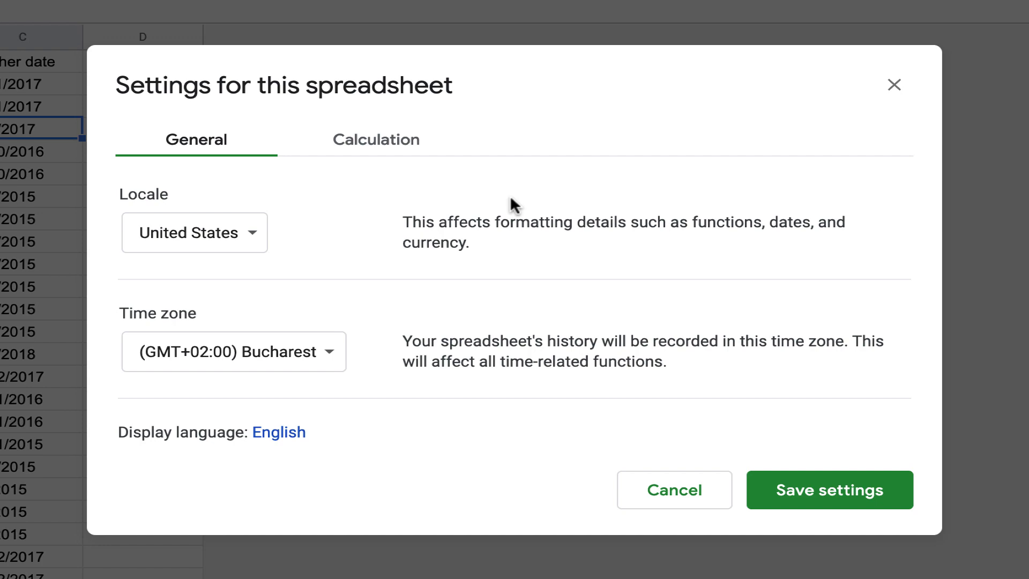
click(681, 490)
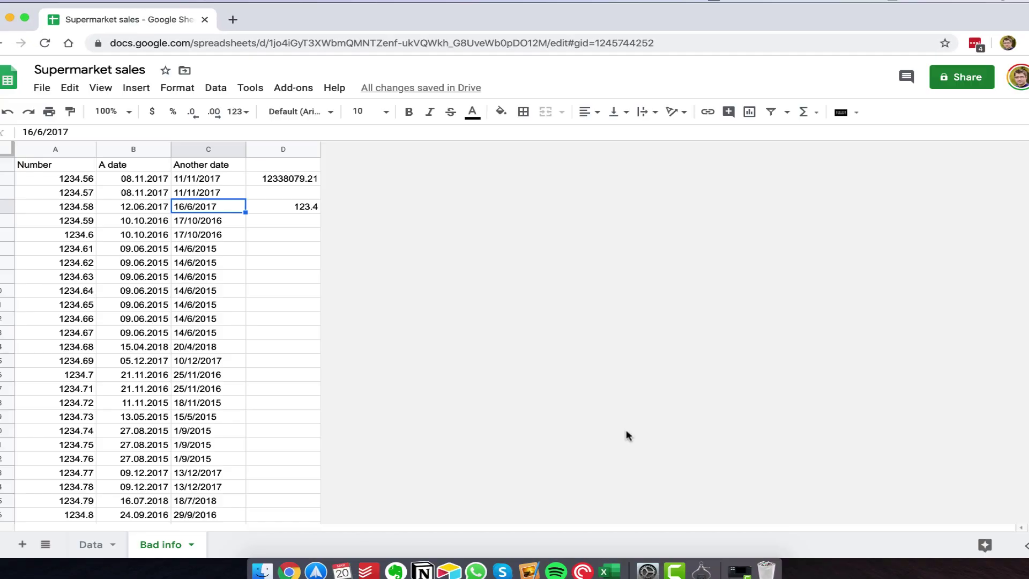
- Compare the stored dates in cells B4 and B2 of the A date column with cell C3 under Another date
click(128, 149)
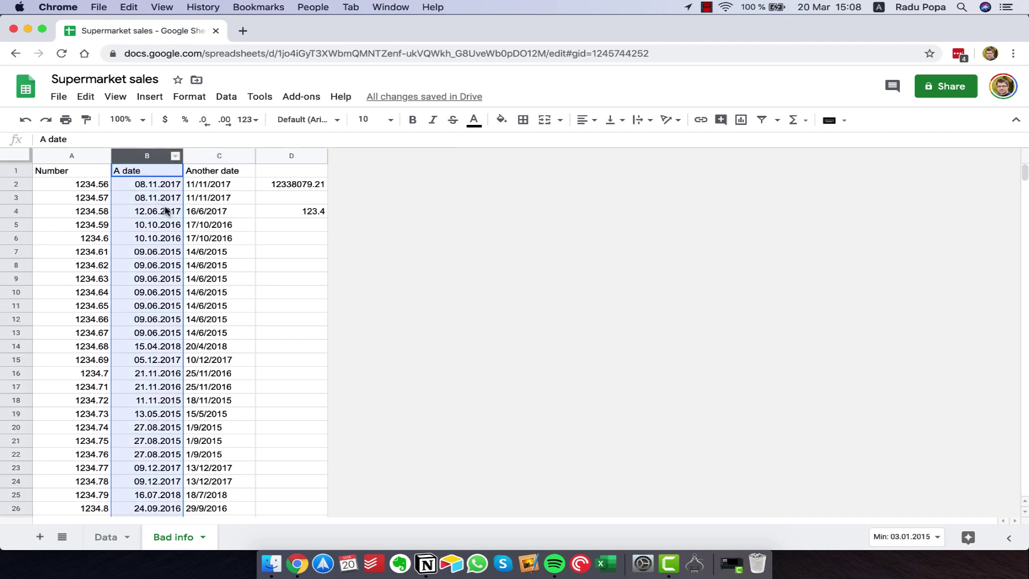
click(152, 210)
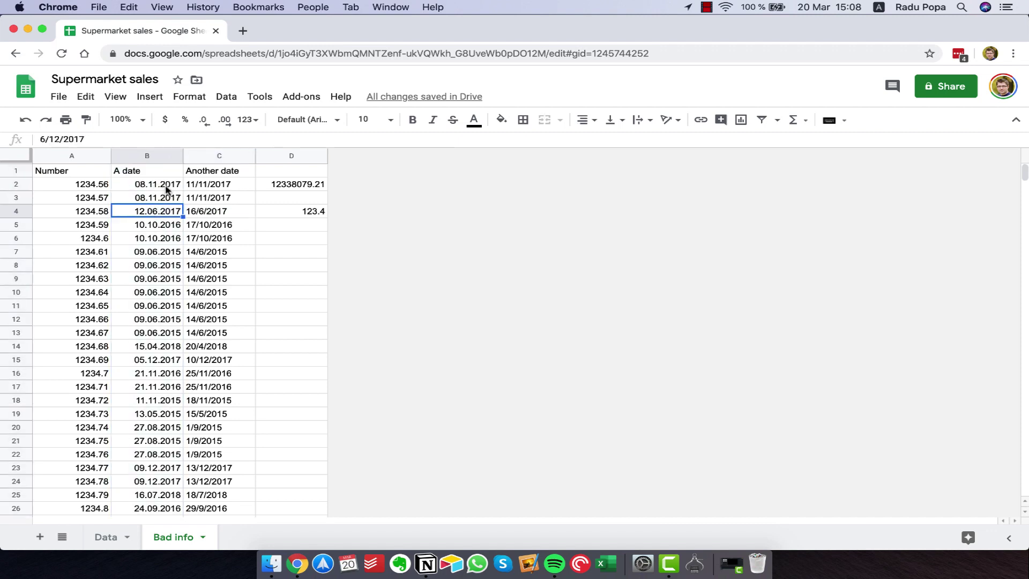
click(167, 187)
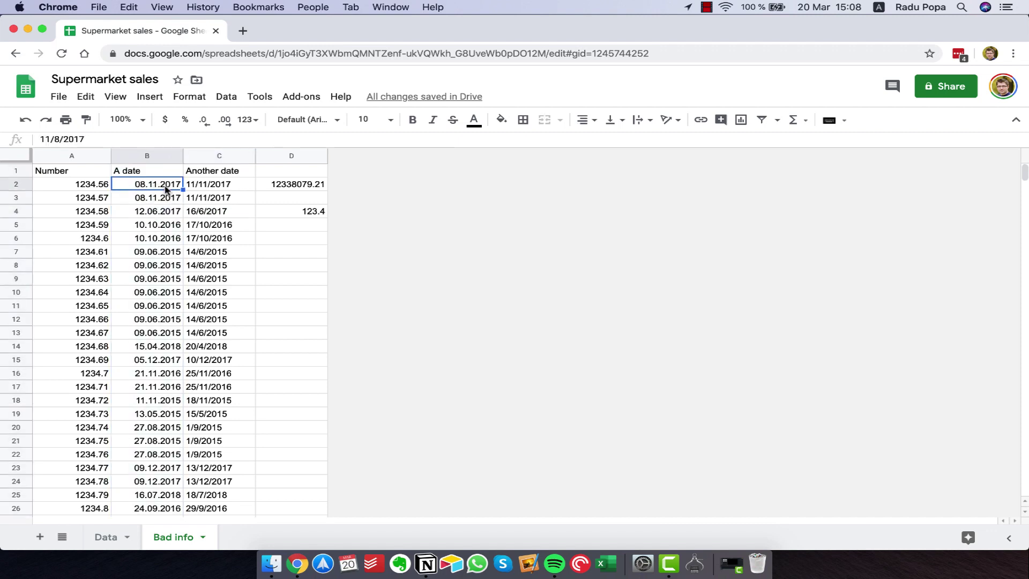
click(229, 198)
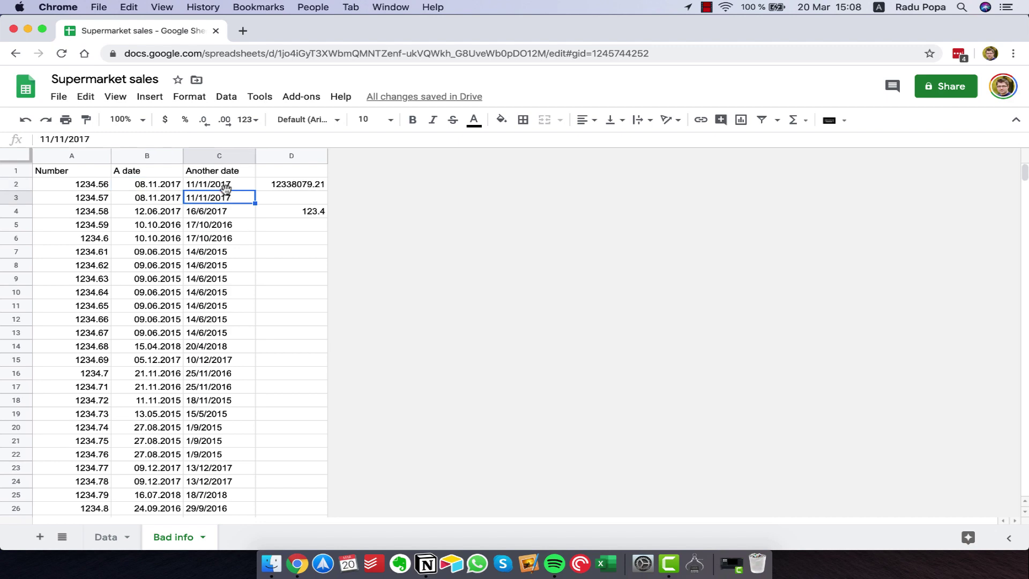
- Change the spreadsheet's locale to Romania and save the settings
click(58, 96)
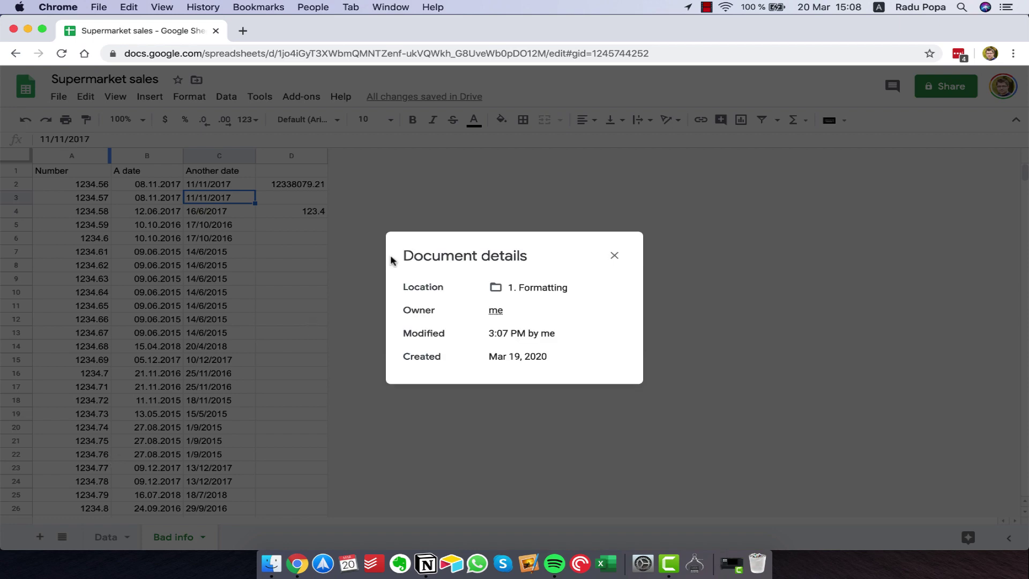
click(613, 256)
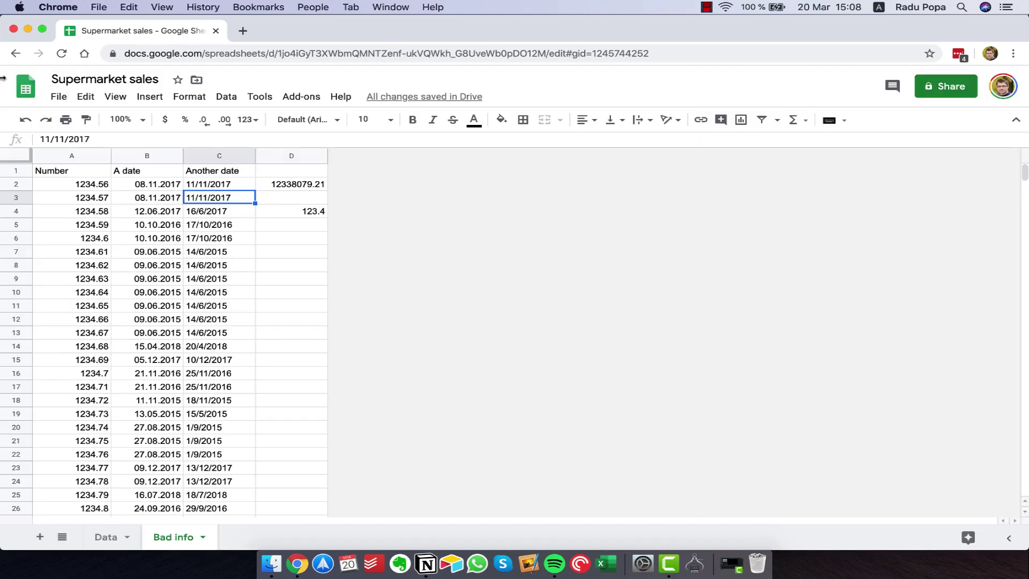
click(60, 97)
click(128, 481)
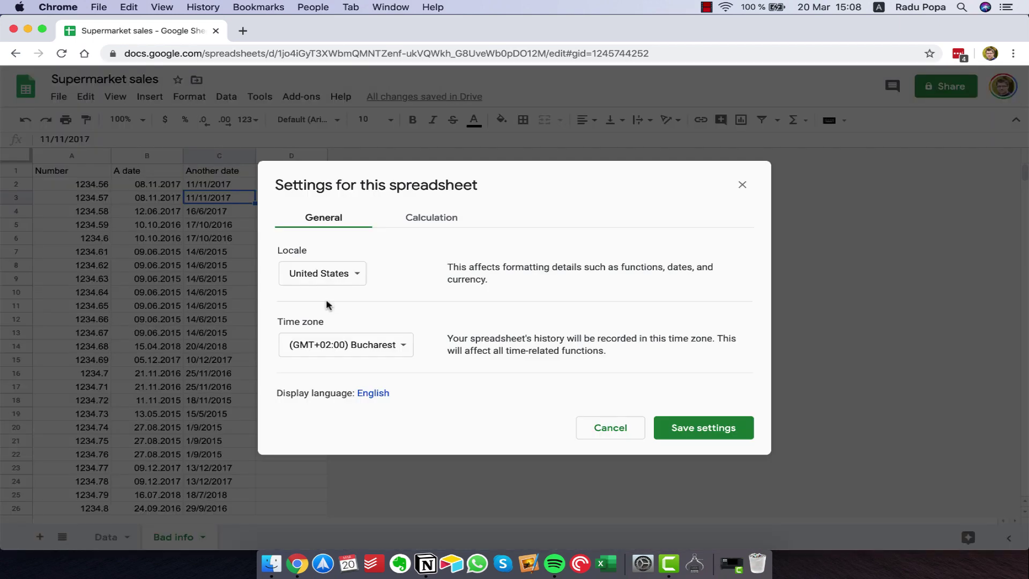
click(348, 281)
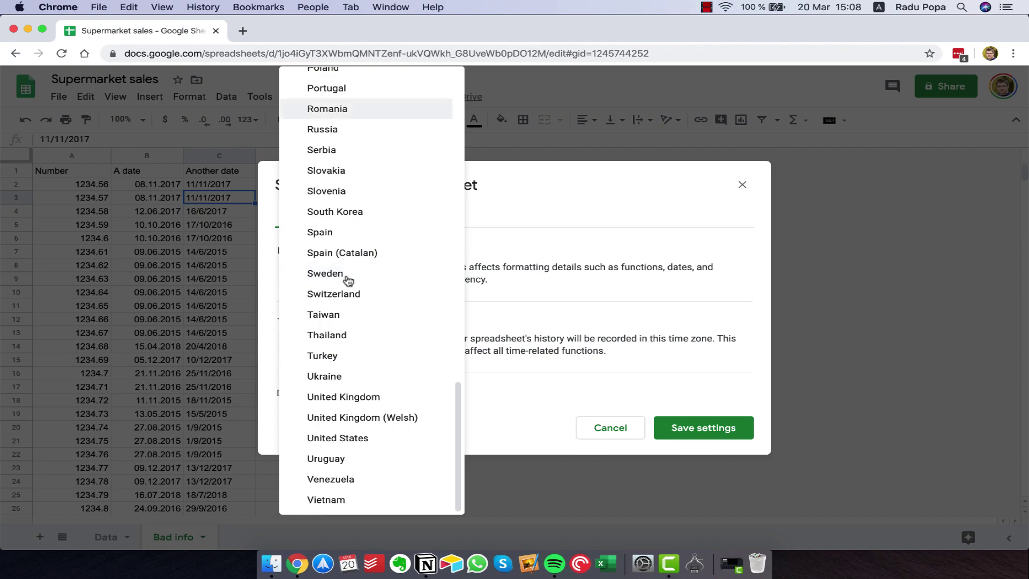
click(359, 113)
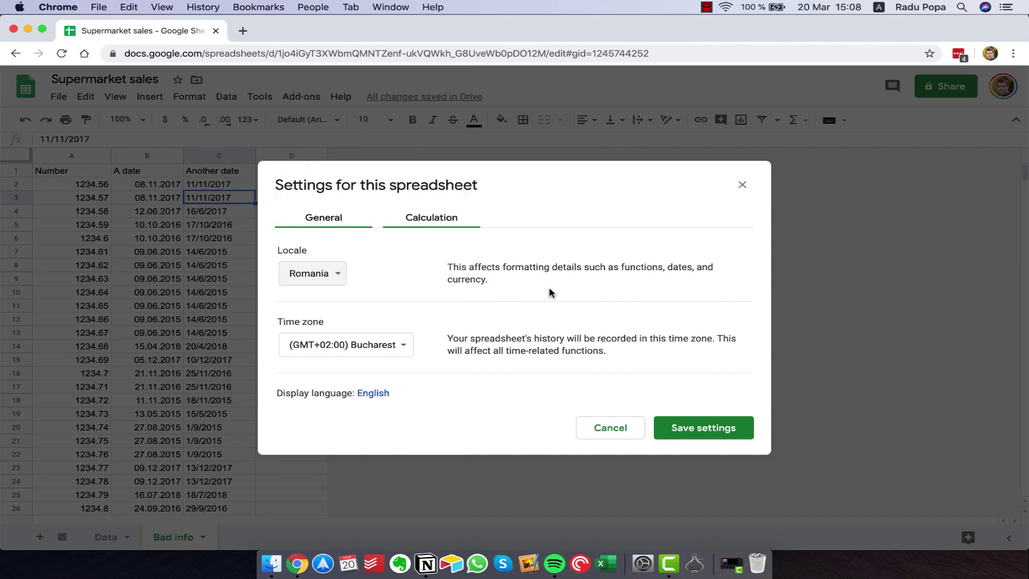
click(747, 429)
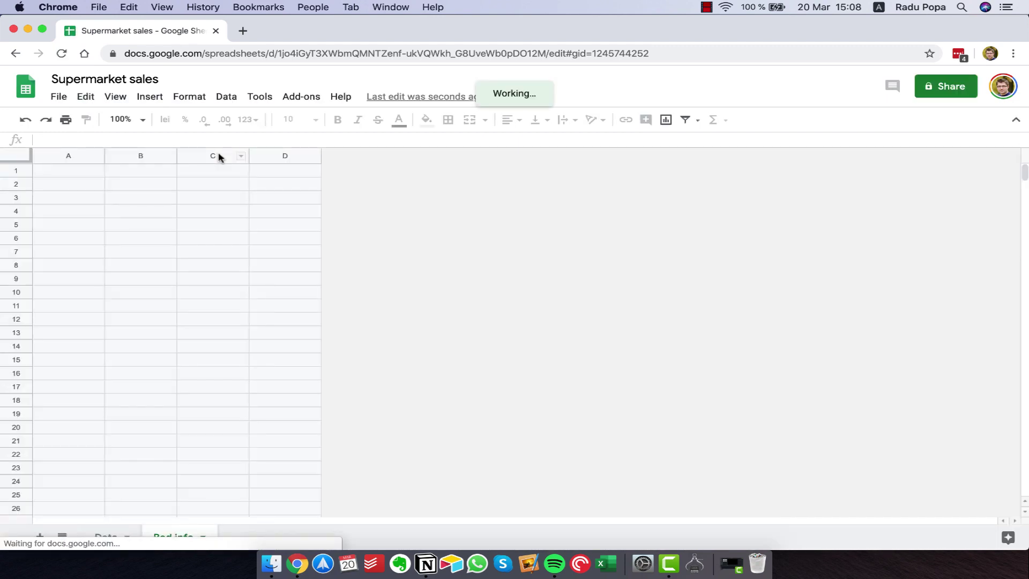
- Apply the 26.09.2008 date format to the Another date column on the Bad info sheet
click(219, 155)
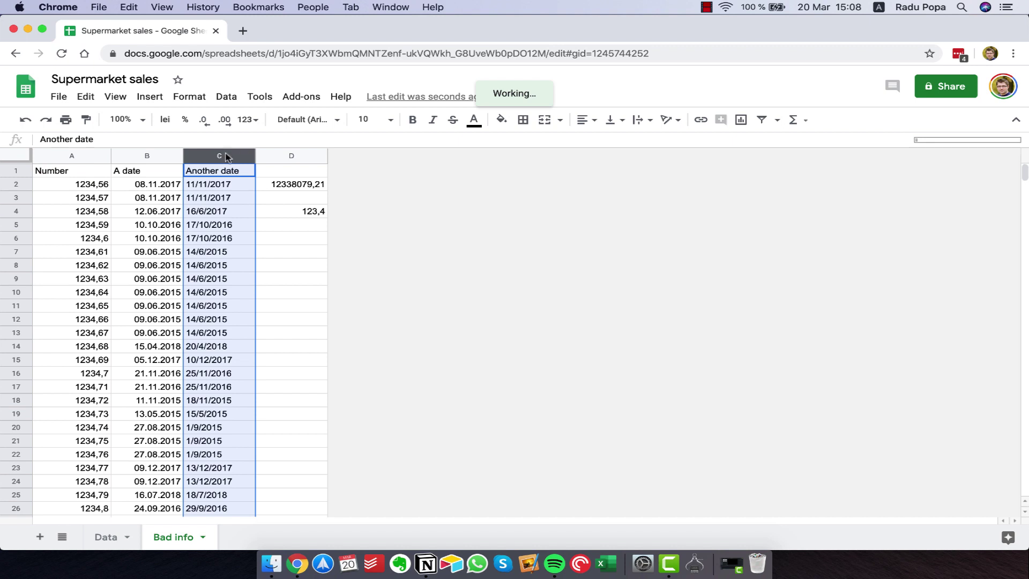
click(251, 121)
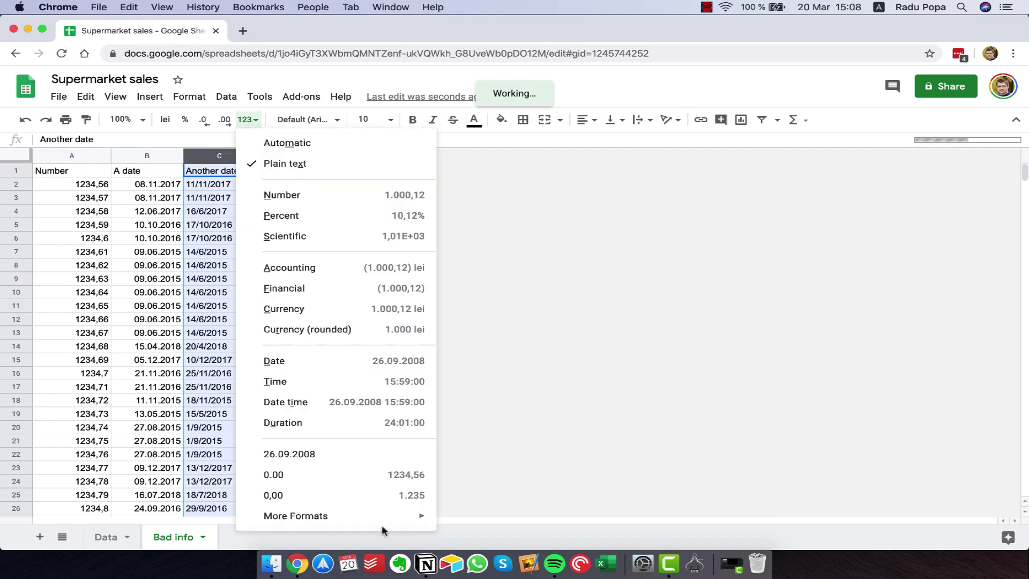
click(272, 457)
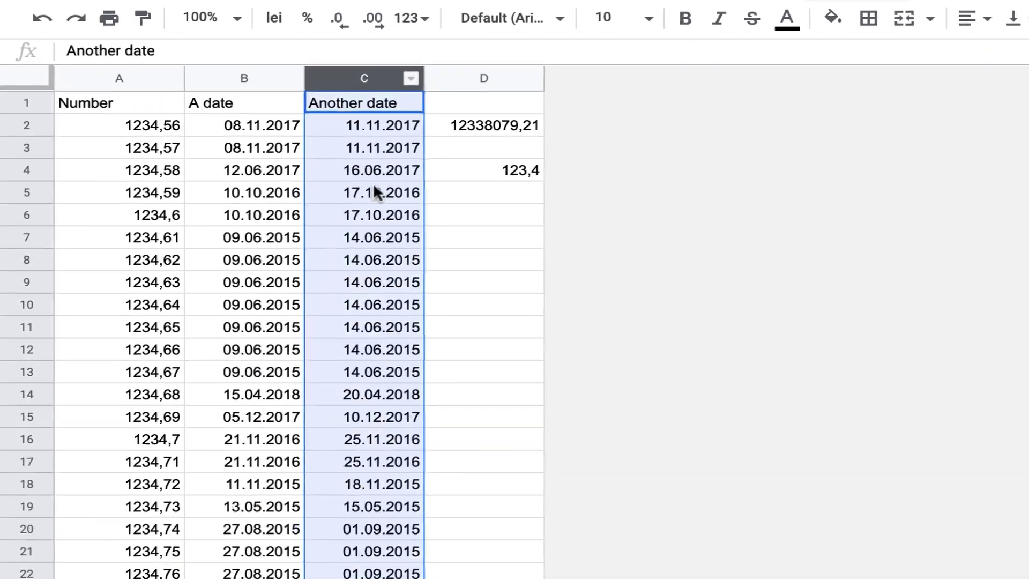
click(284, 213)
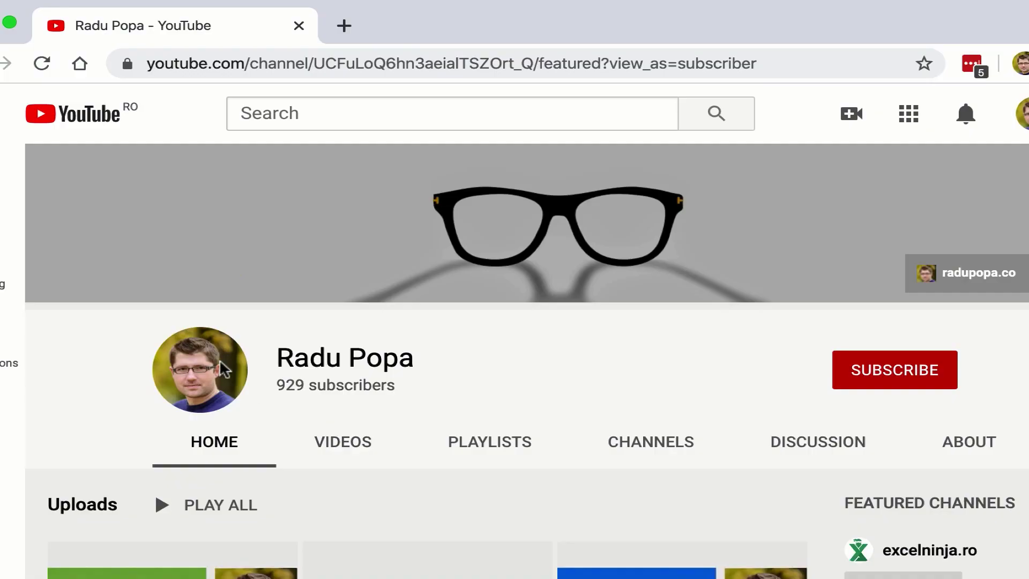
- Subscribe to the tutorial author's channel on YouTube
click(879, 383)
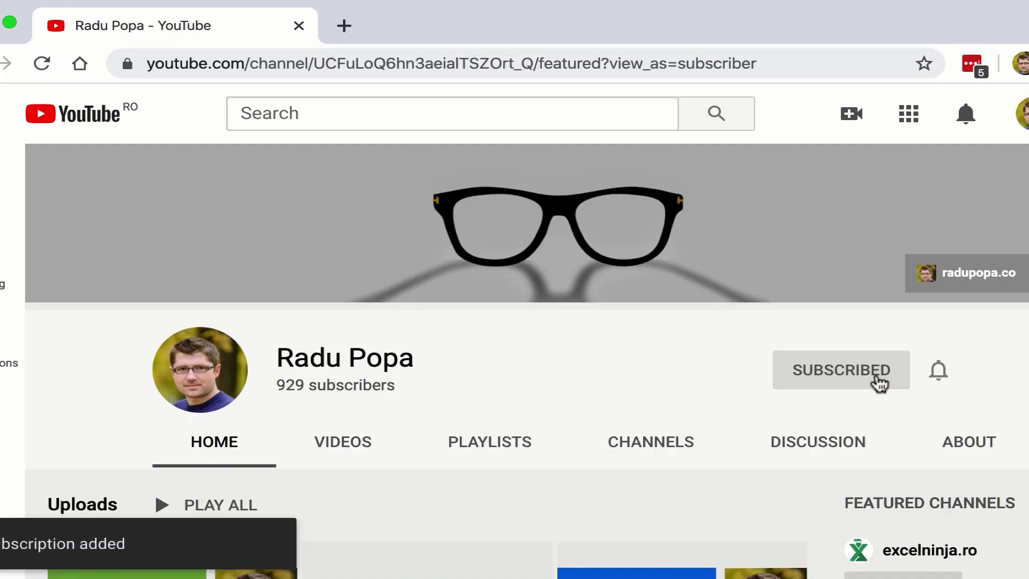